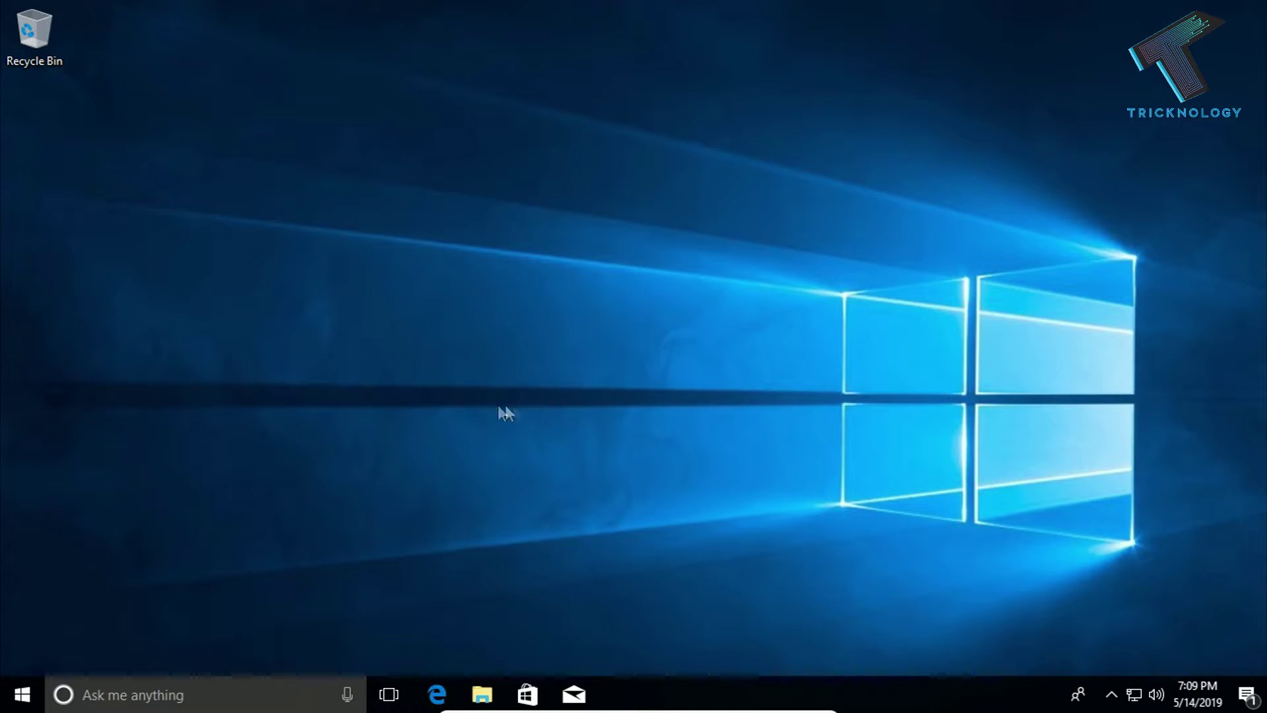
Step: Search Settings for 'recover', open Recovery options, and scroll down to Advanced startup
left_click(6, 699)
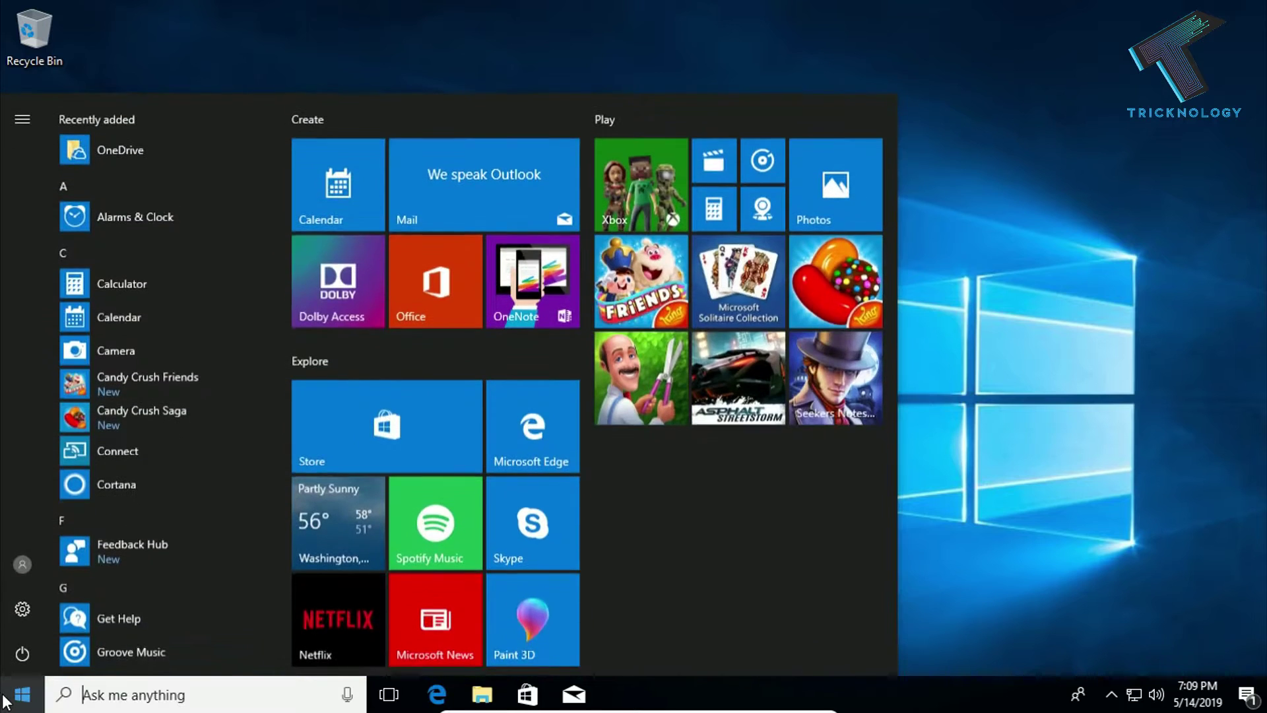
left_click(22, 610)
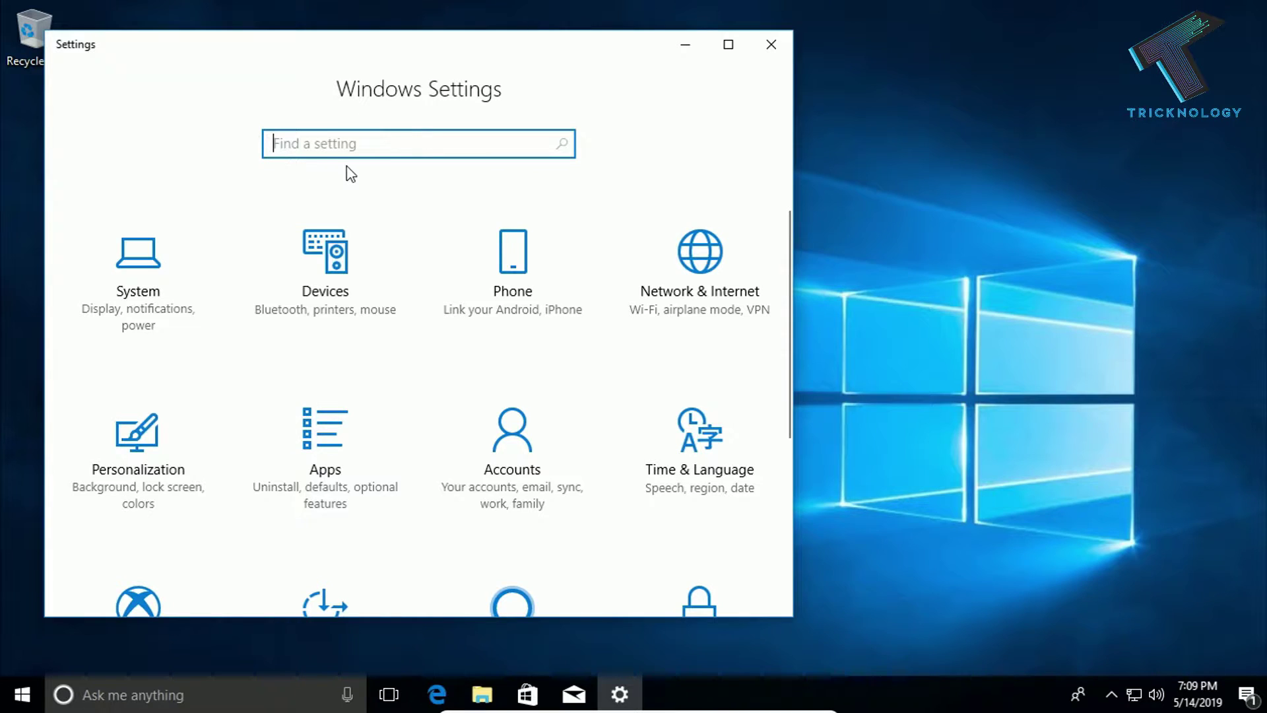
type("recover")
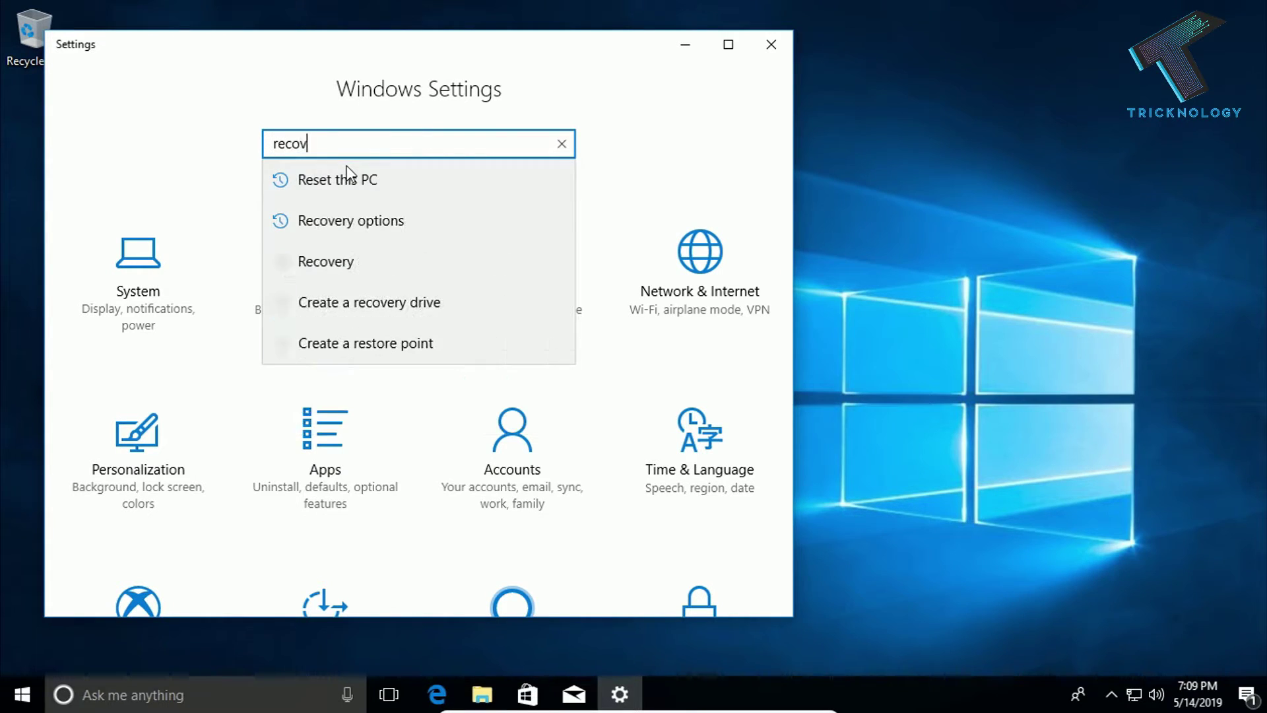
left_click(364, 243)
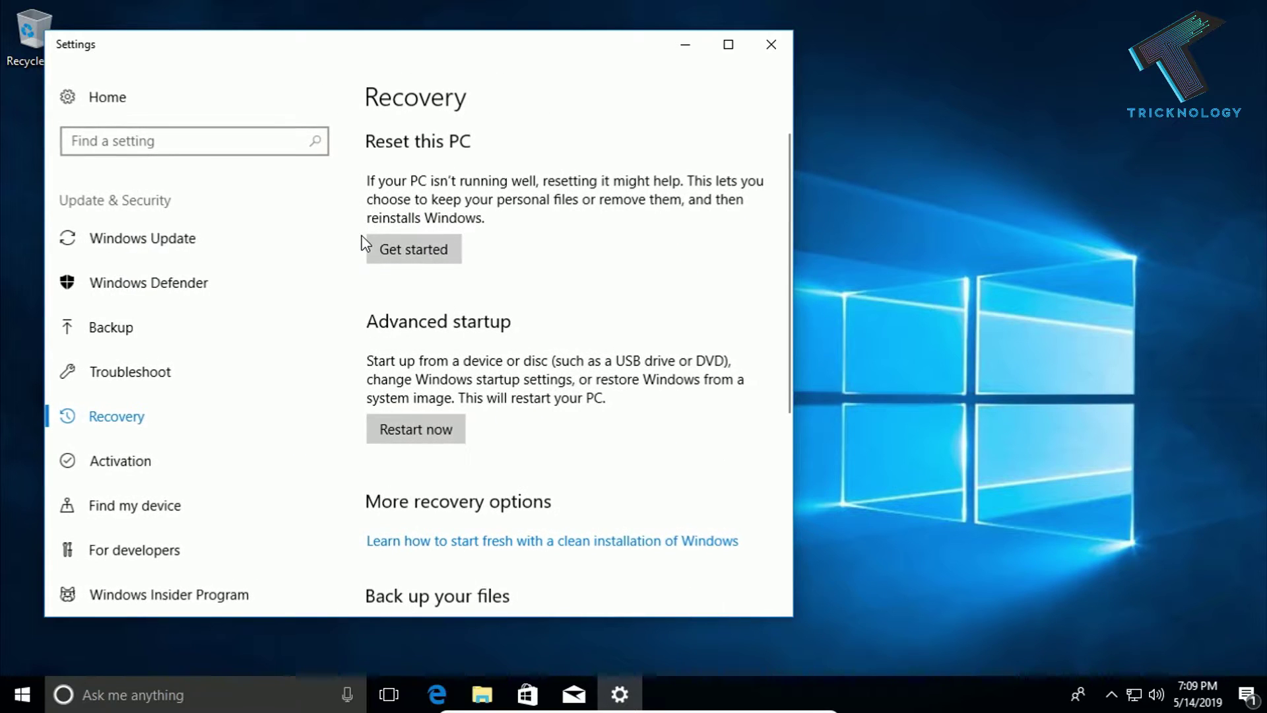
scroll(257, 330, "down", 2)
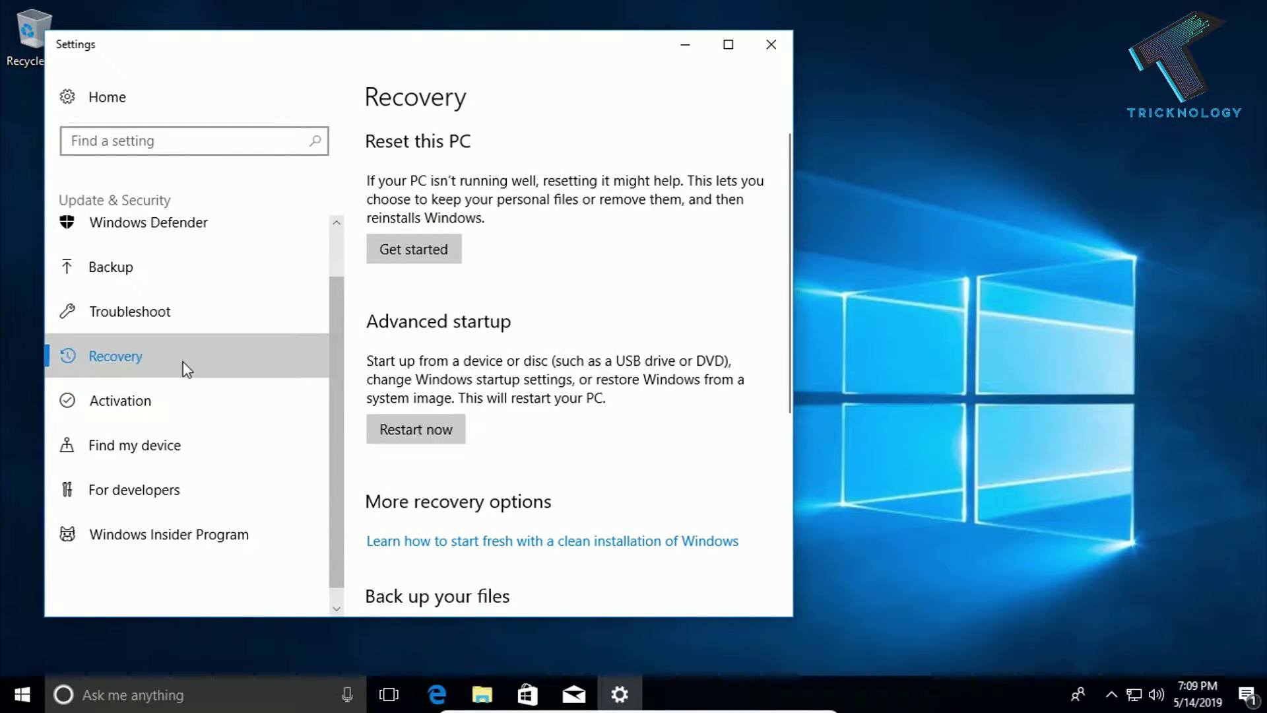
scroll(581, 286, "down", 1)
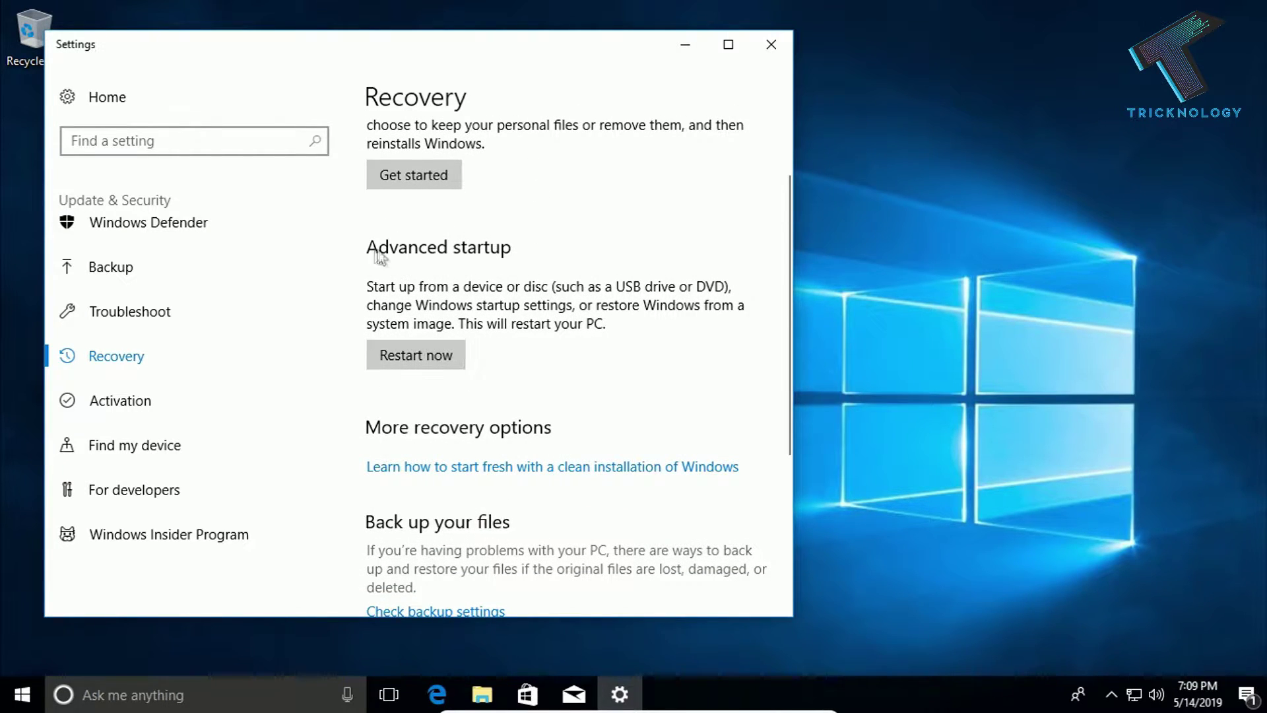
Step: Restart into advanced startup and choose Troubleshoot > Advanced options > Startup Repair
left_click(424, 363)
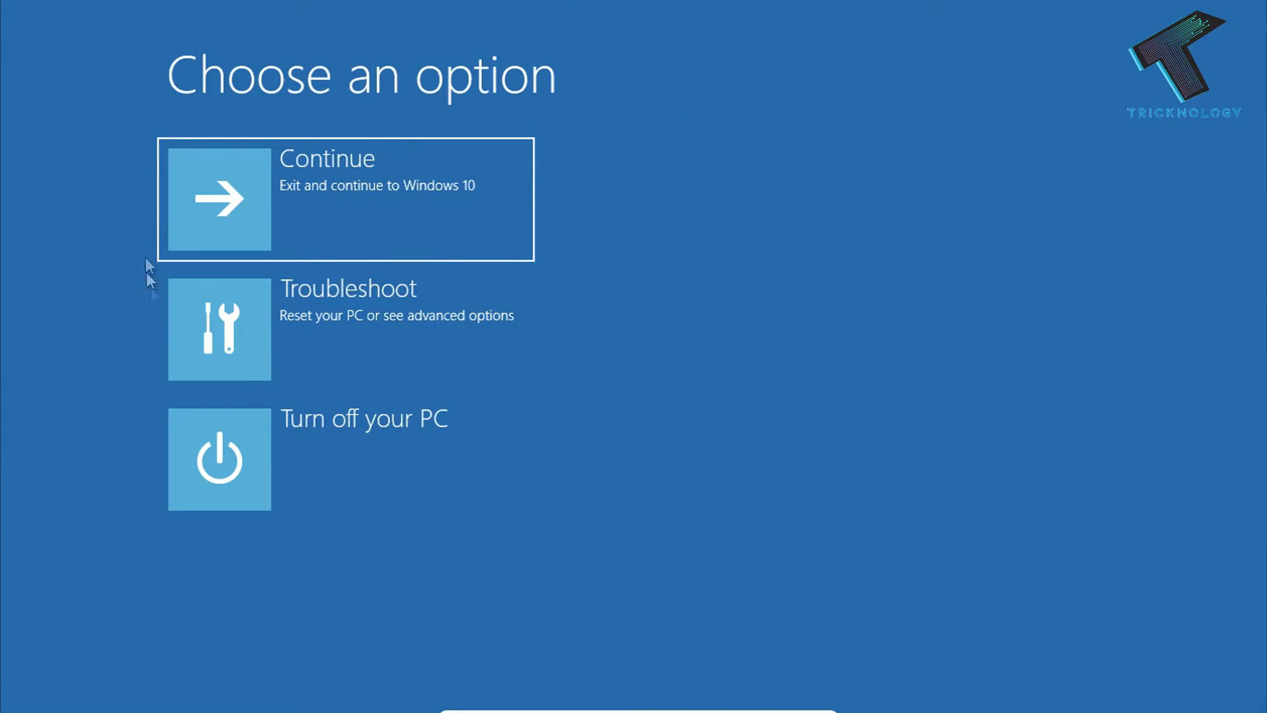
left_click(400, 317)
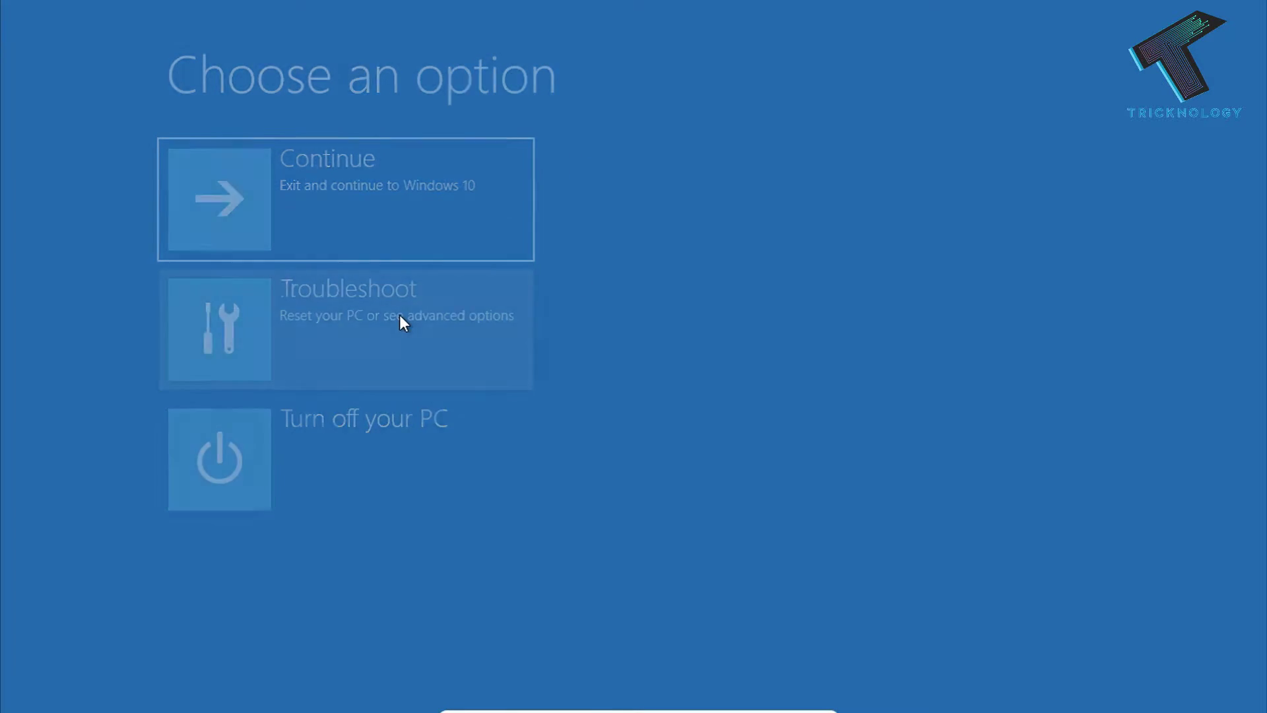
left_click(406, 326)
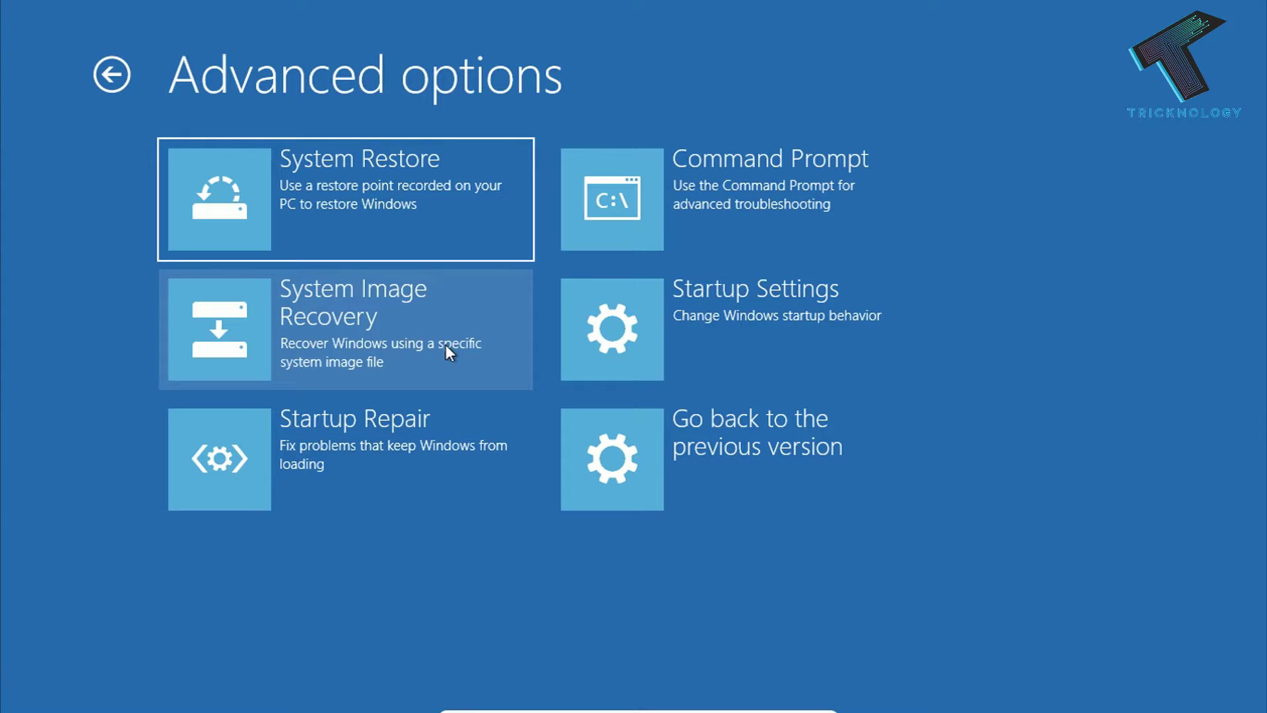
left_click(433, 470)
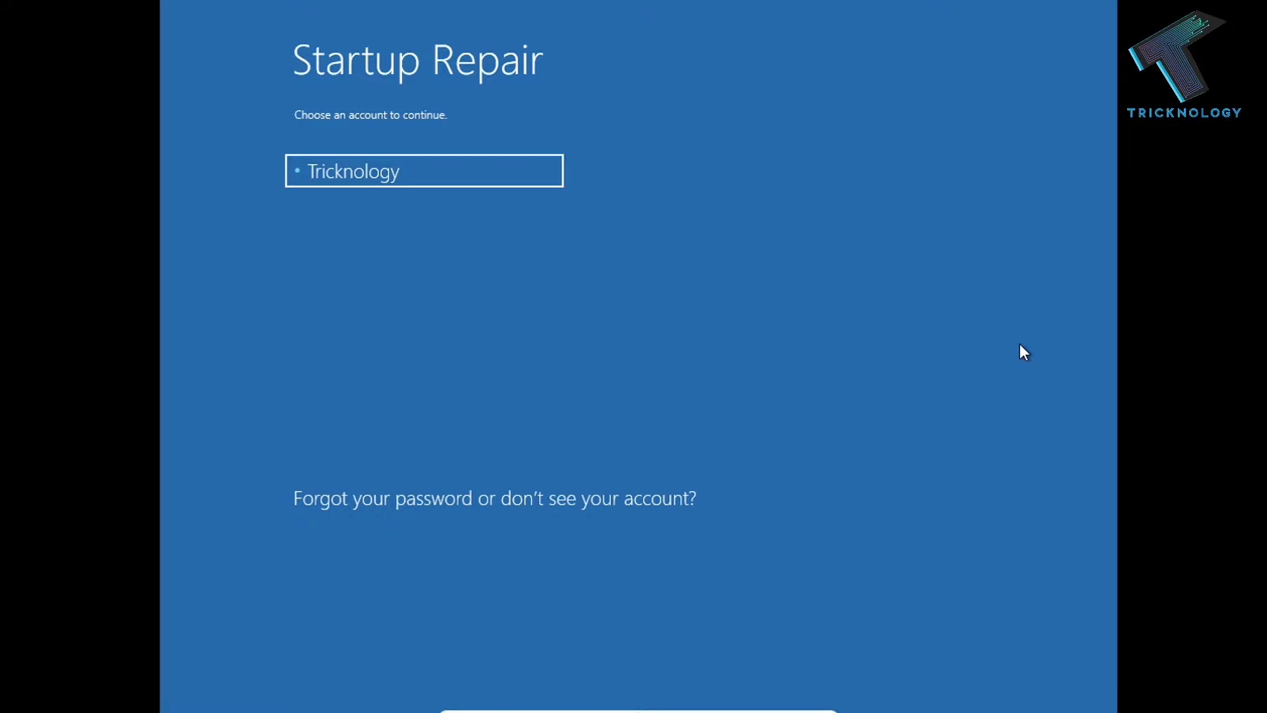
Step: Select the listed account and enter its password so Startup Repair runs
left_click(378, 173)
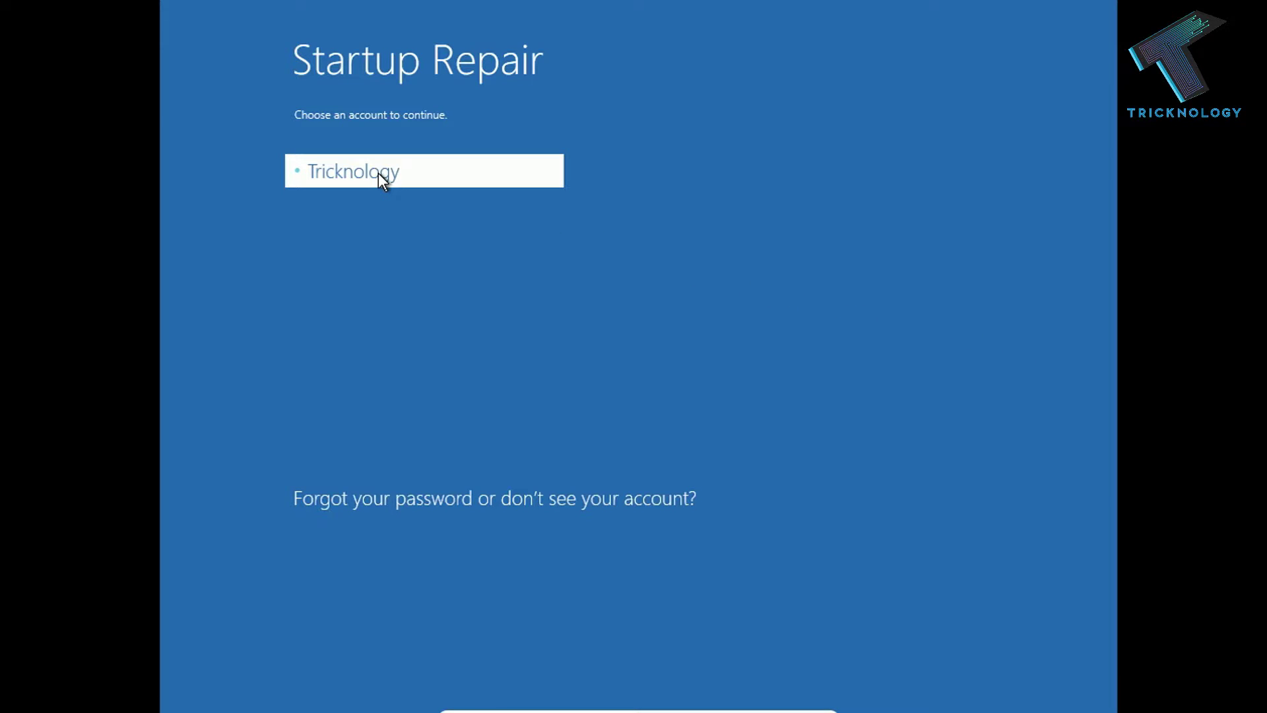
type("******")
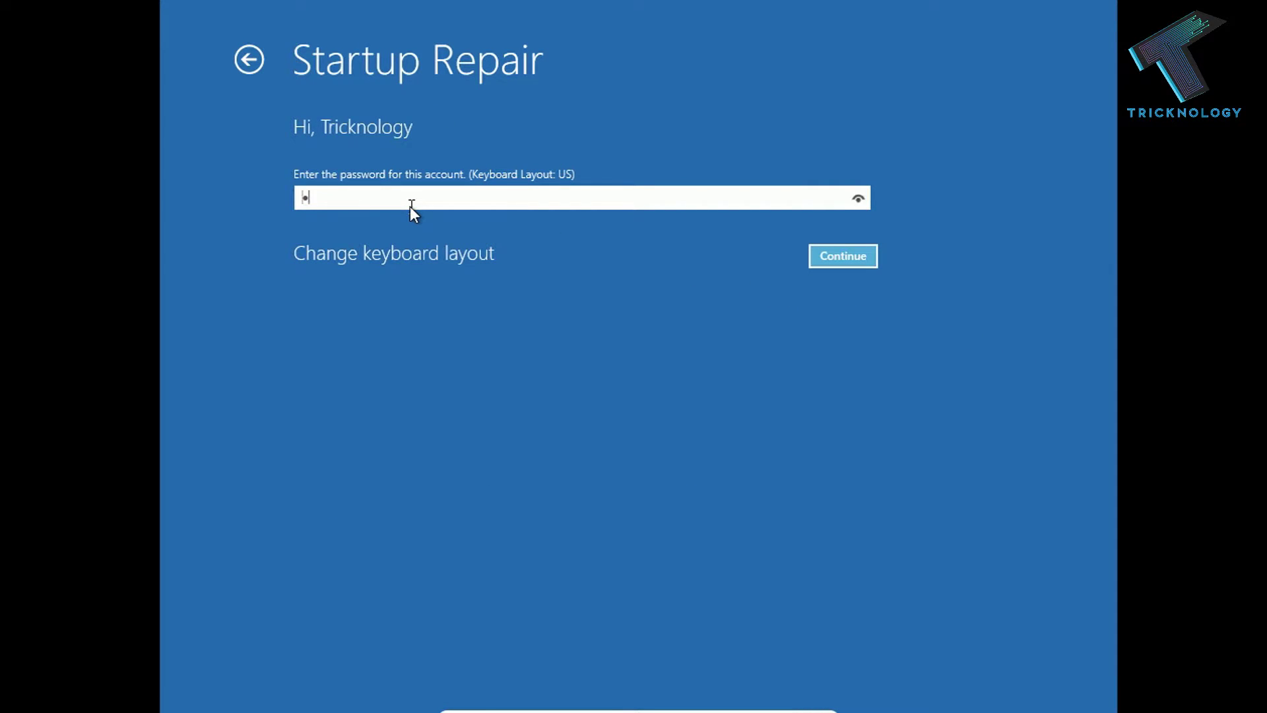
type("**")
key("Return")
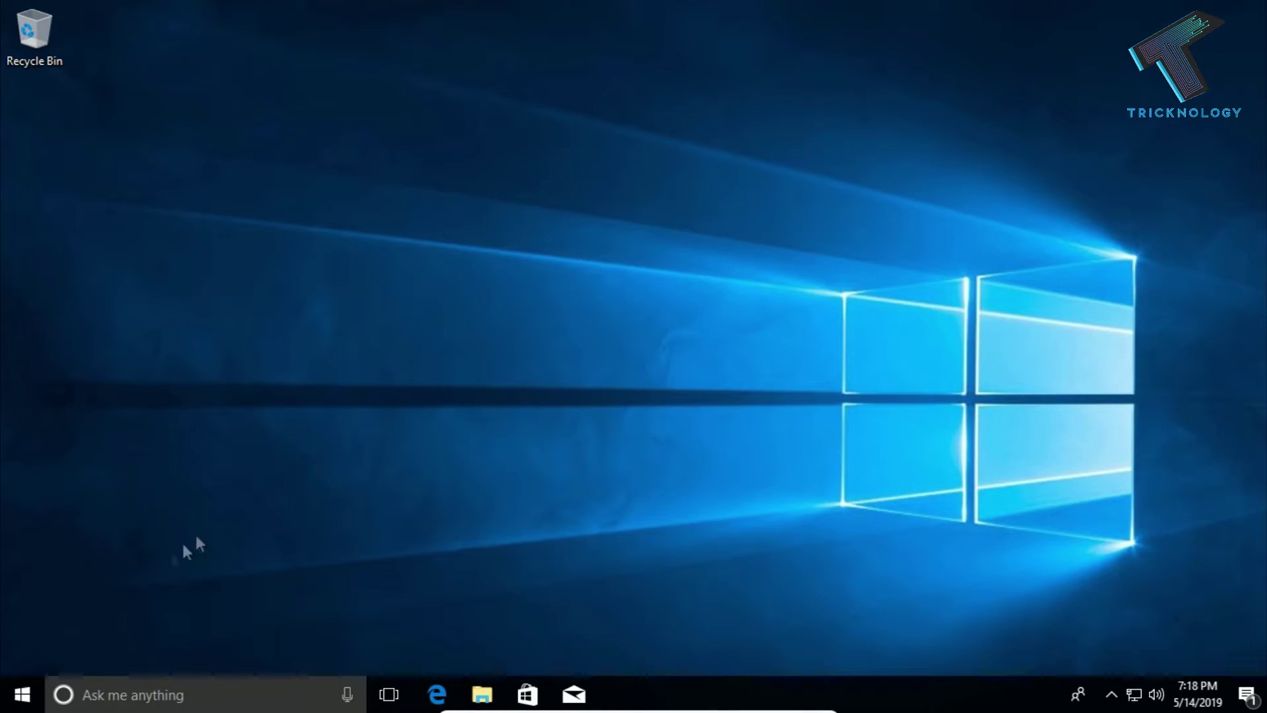
Step: Launch Command Prompt as administrator from a 'cmd' Start search
left_click(6, 693)
type("cm")
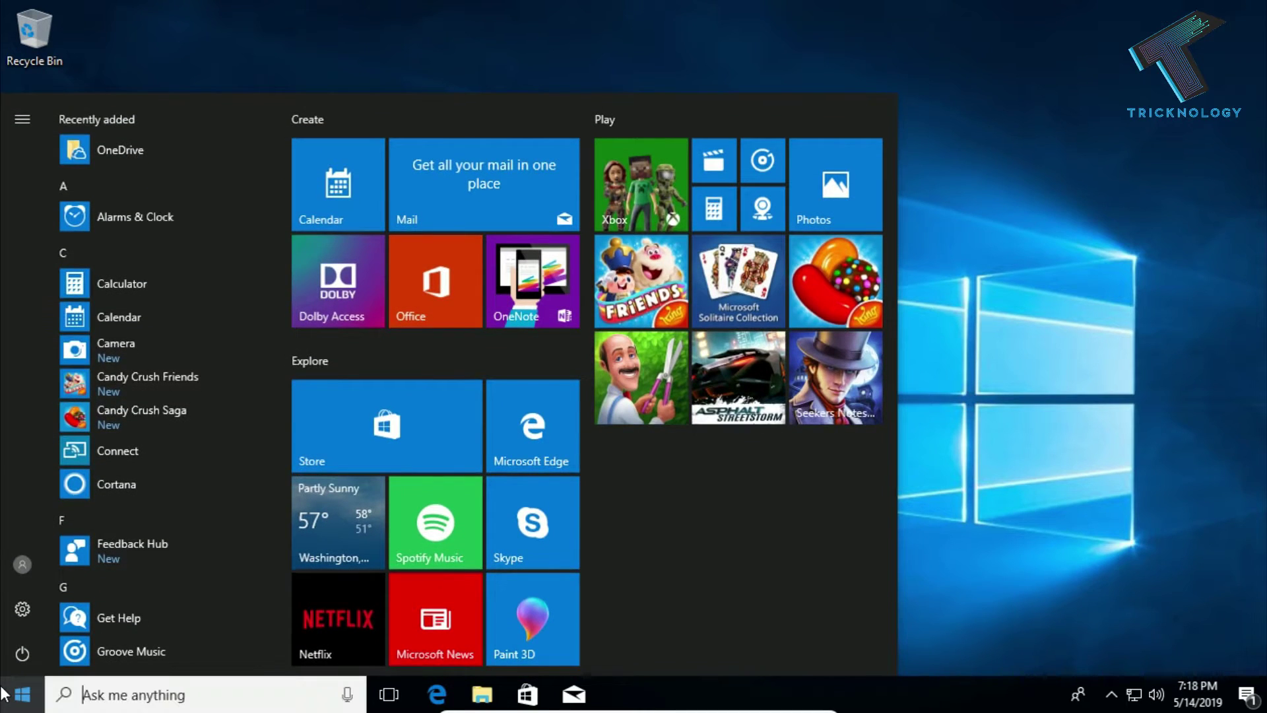
type("d")
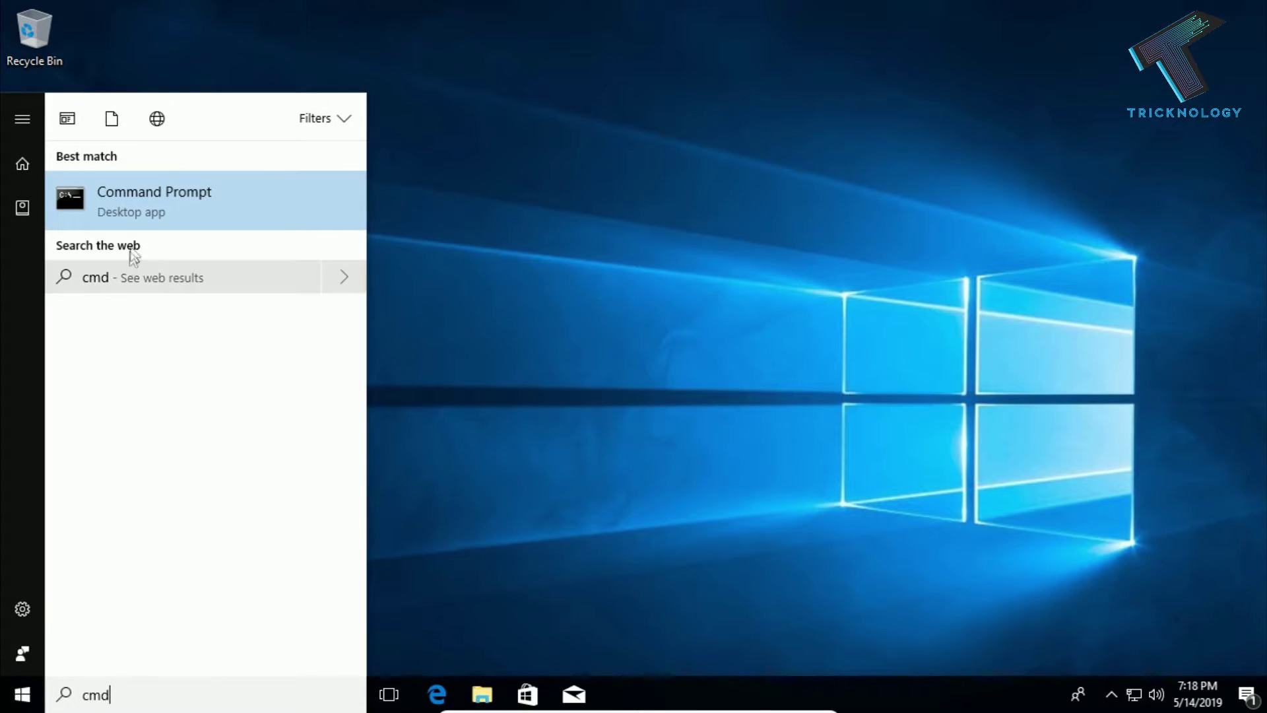
right_click(160, 211)
left_click(223, 228)
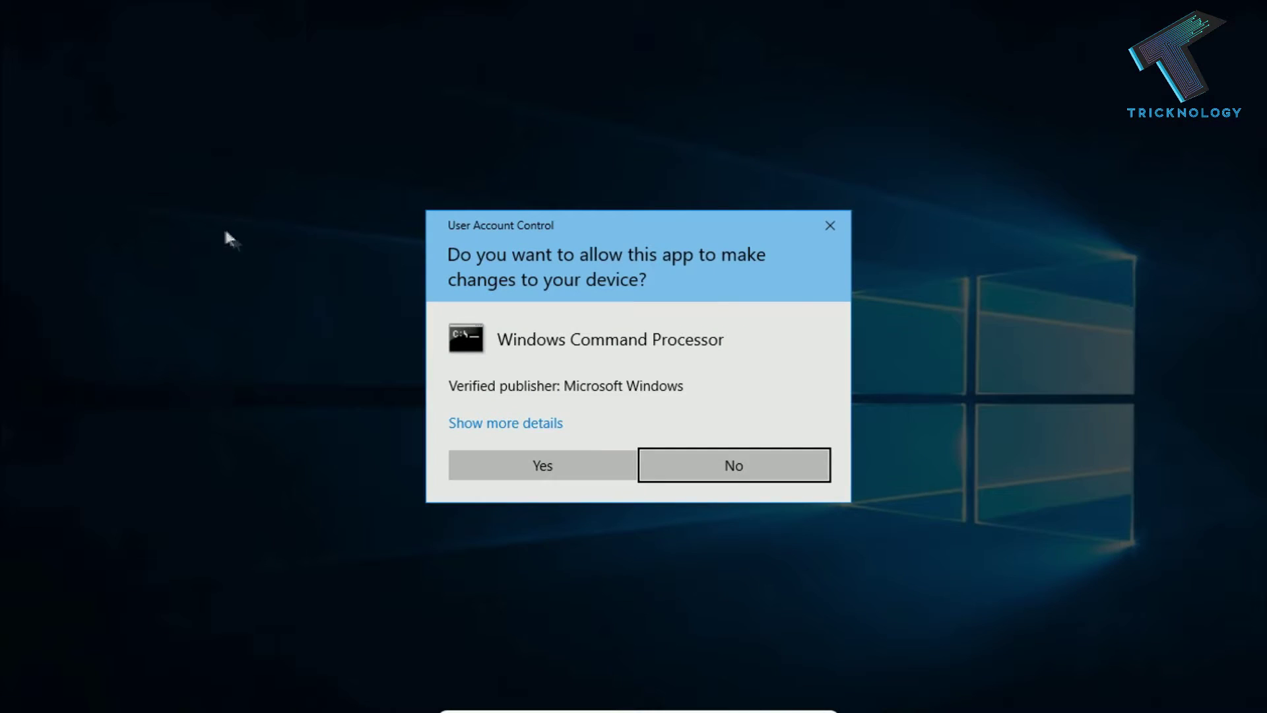
left_click(498, 474)
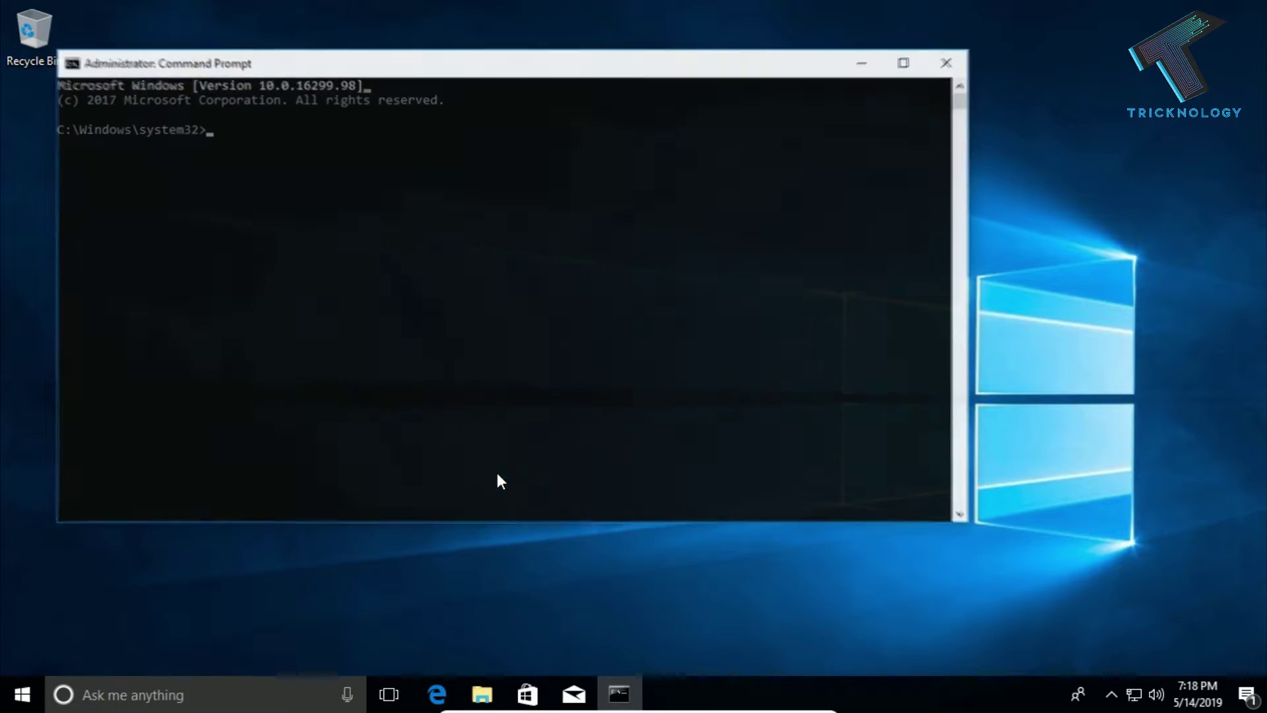
Step: Run sfc /scannow in the administrator console
left_click_drag(432, 64, 663, 143)
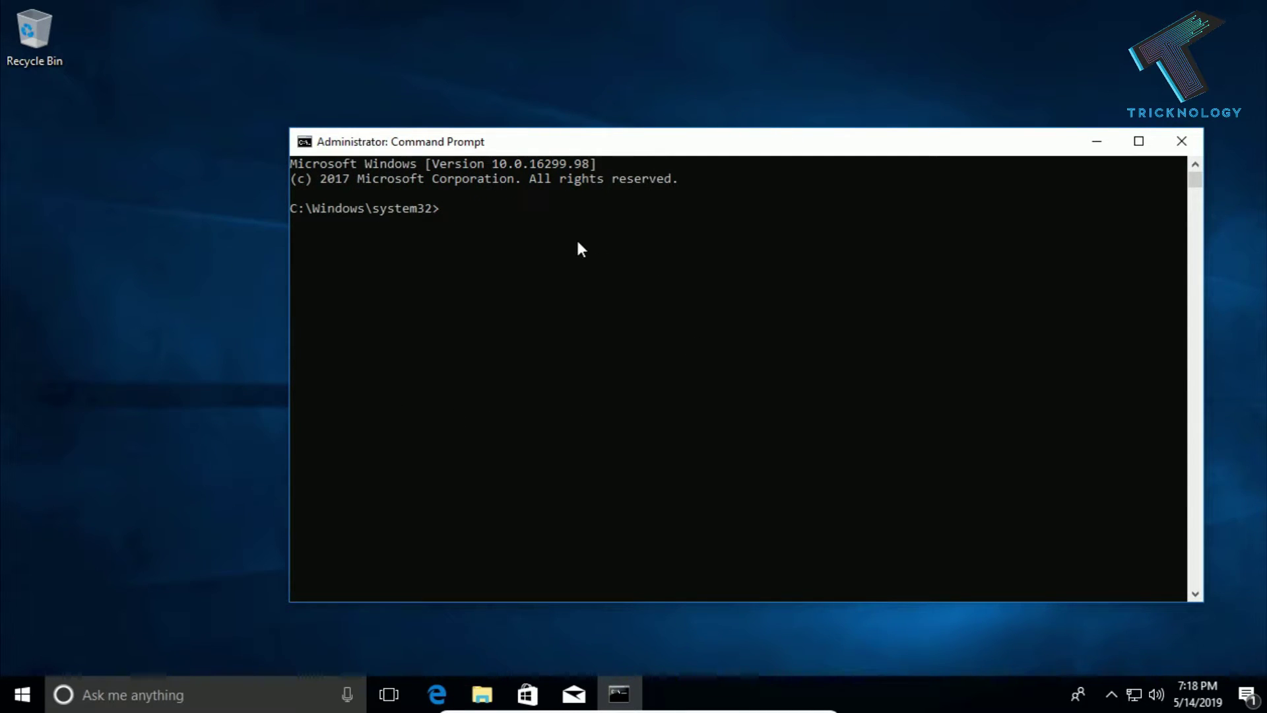
type("sfc /")
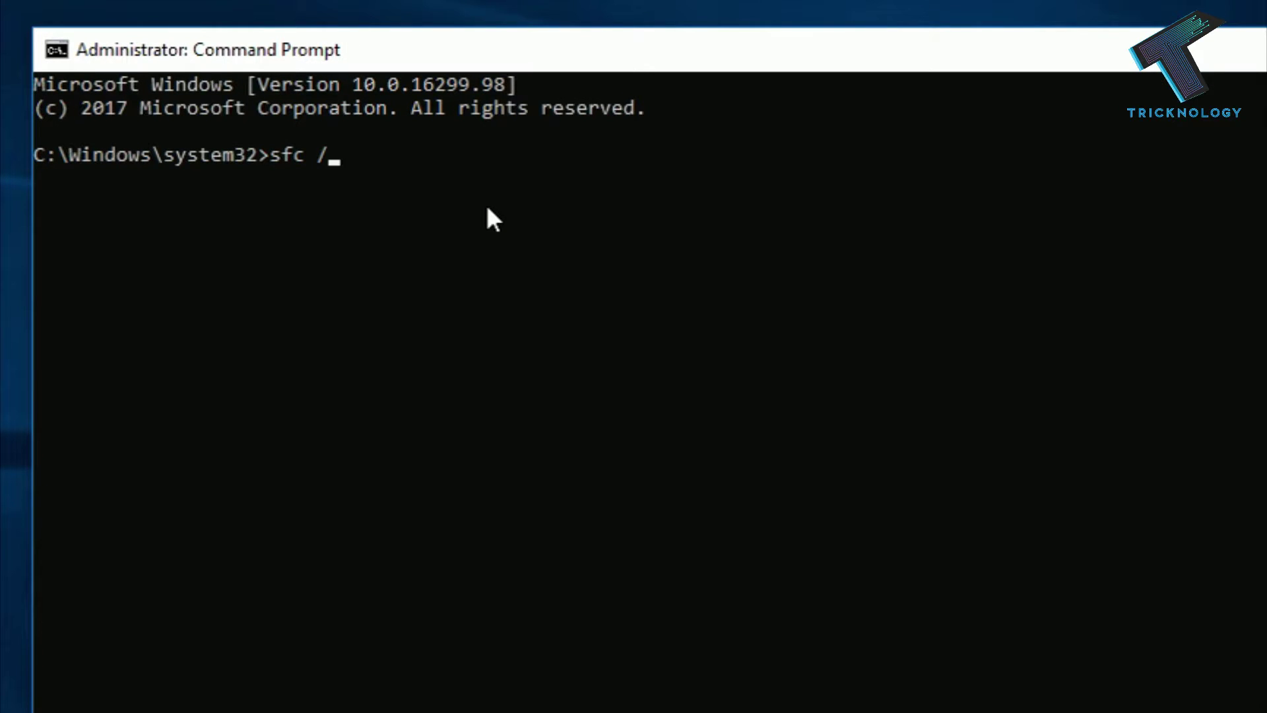
type("scannow")
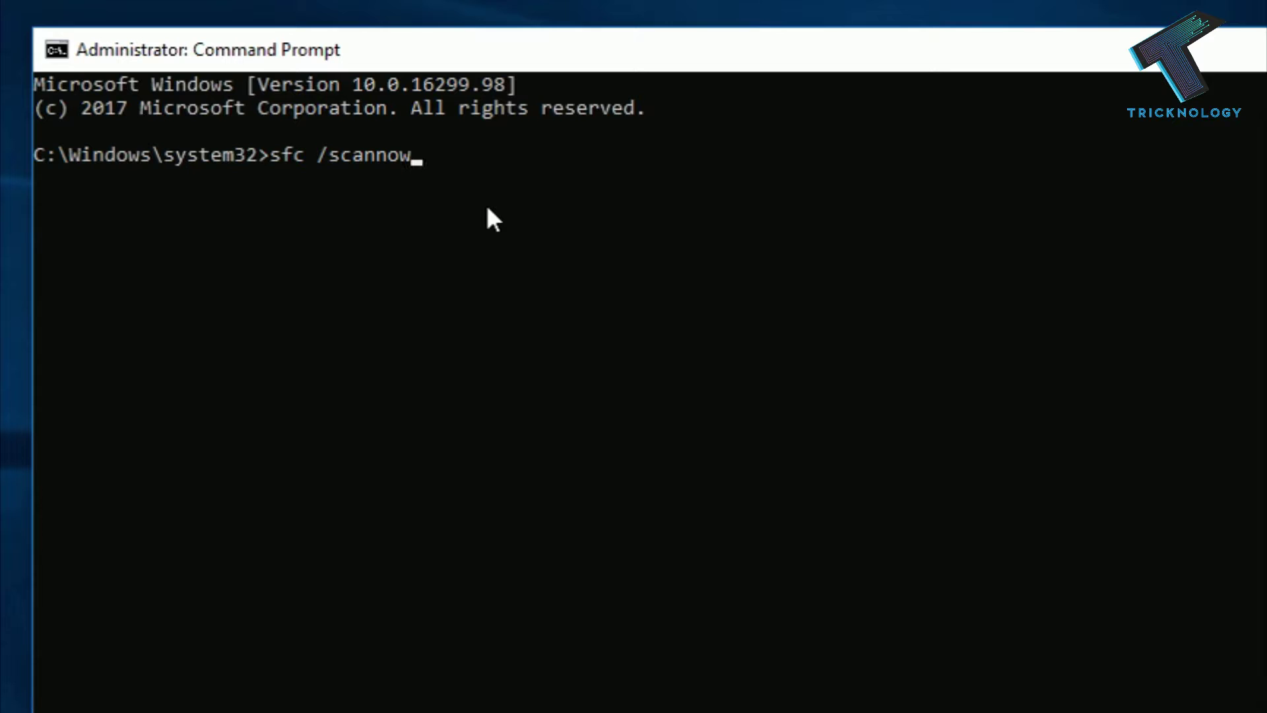
key("Return")
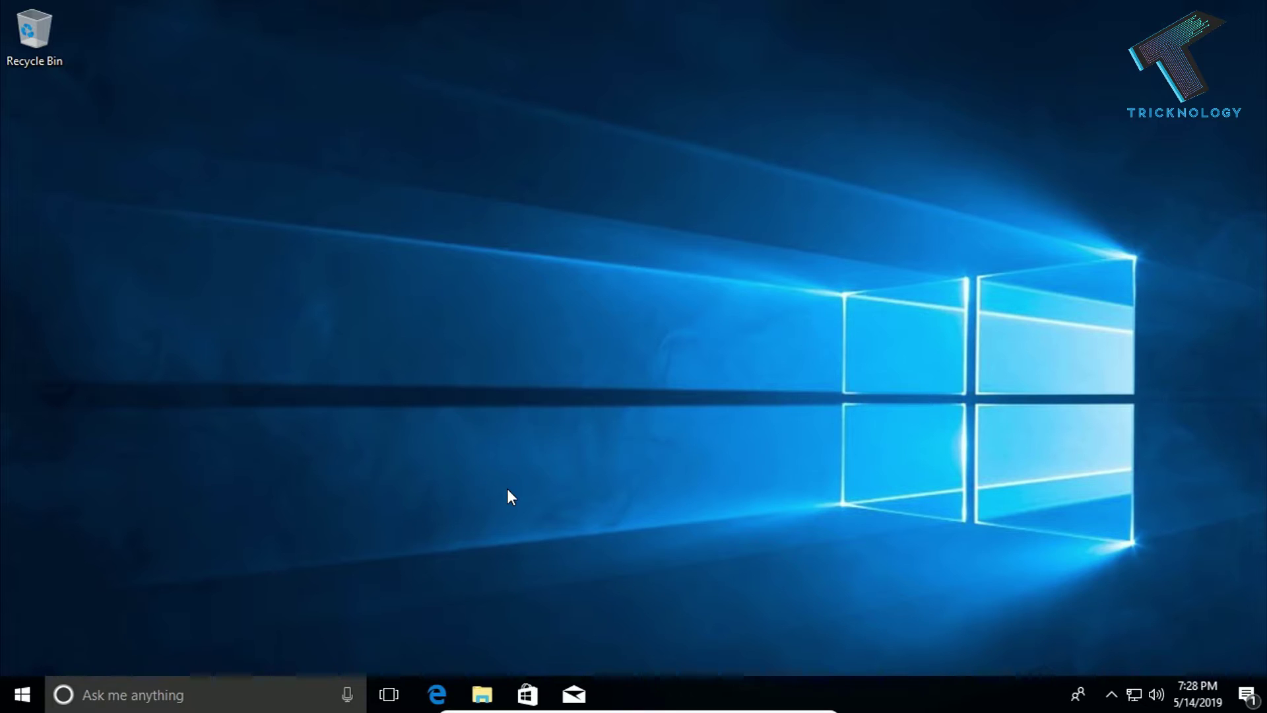
Step: Launch the System Restore wizard (rstrui.exe) from the Run dialog
key("Tab")
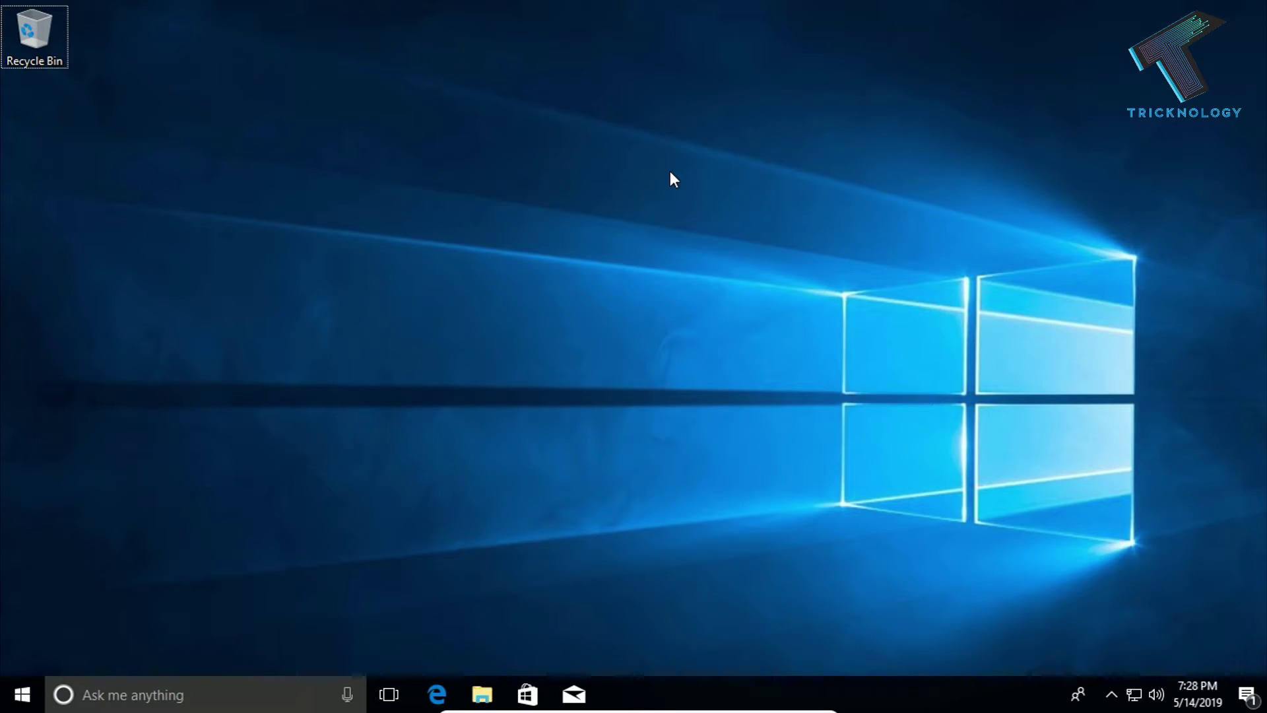
key("super+r")
left_click(159, 580)
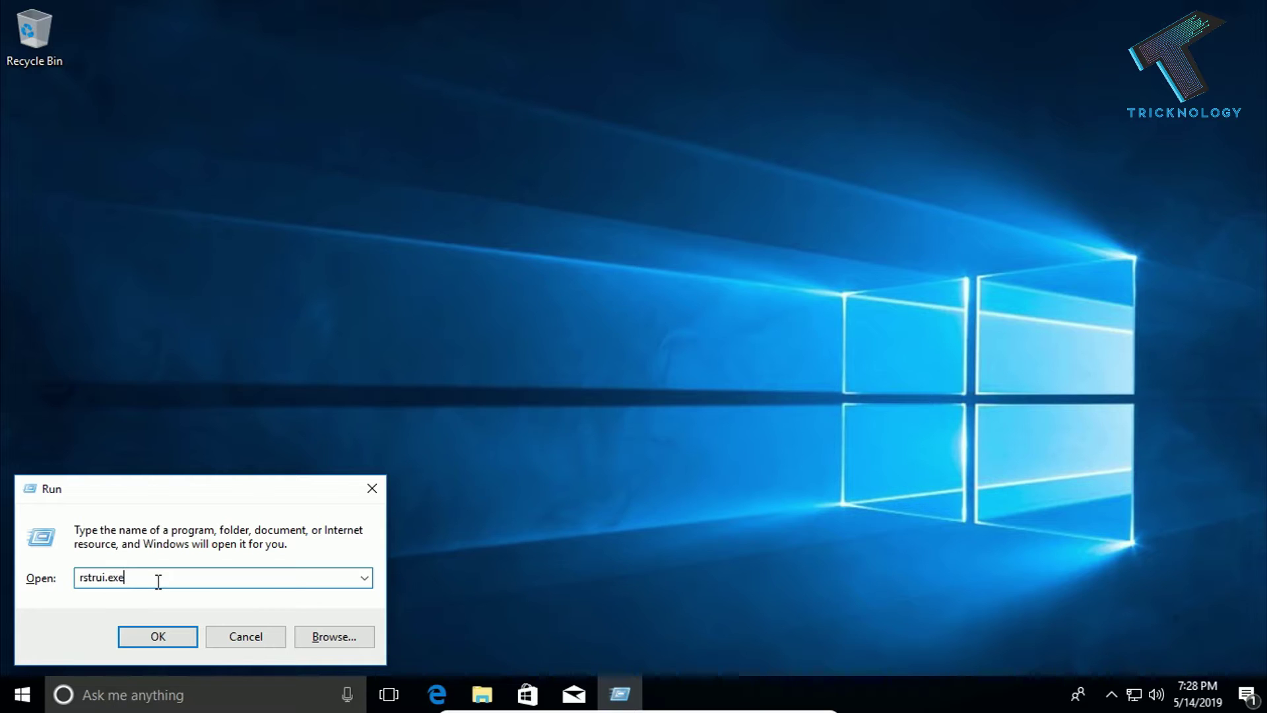
key("Return")
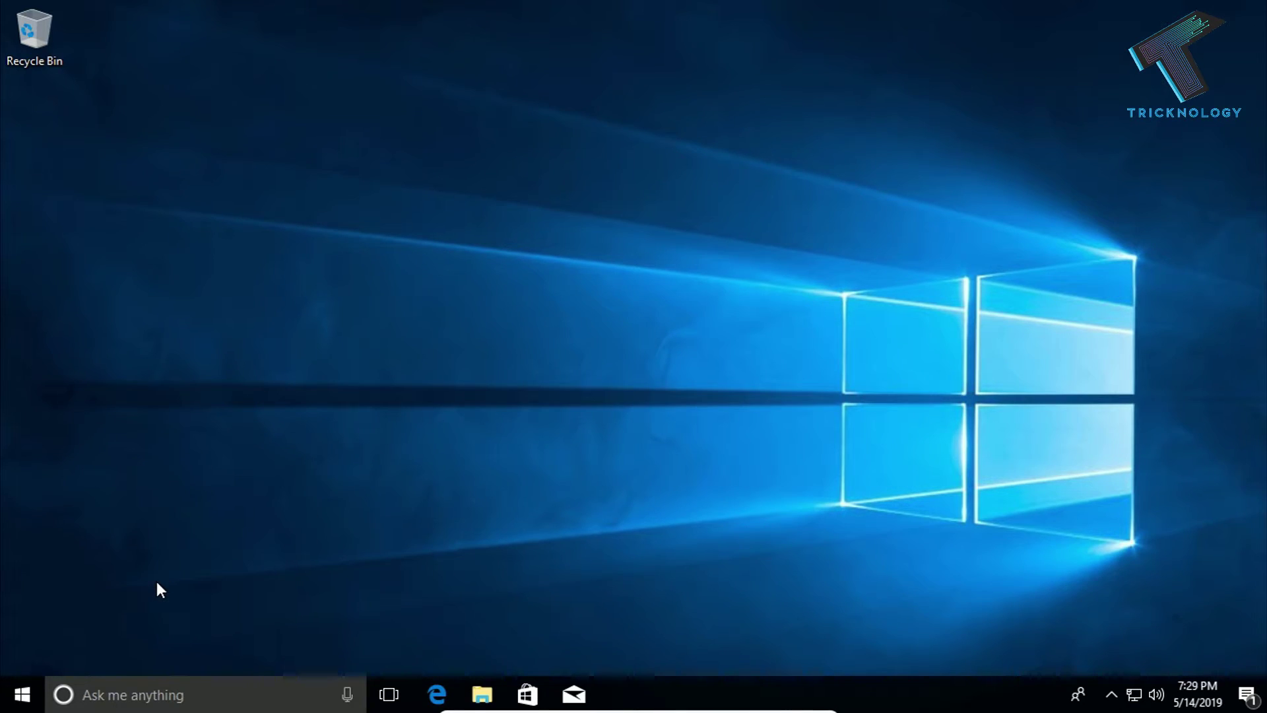
Step: Select the 5/14/2019 7:25:28 PM Tricknology restore point and advance to the confirmation page
left_click_drag(618, 164, 579, 154)
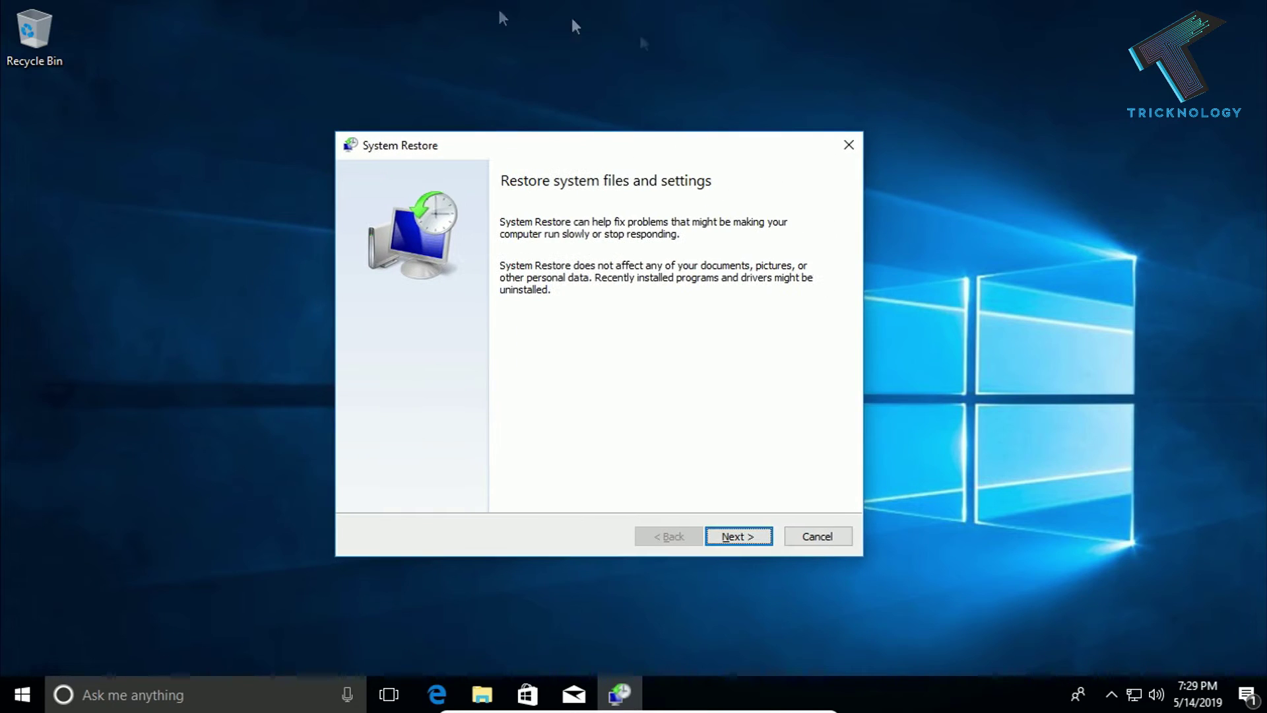
left_click(746, 537)
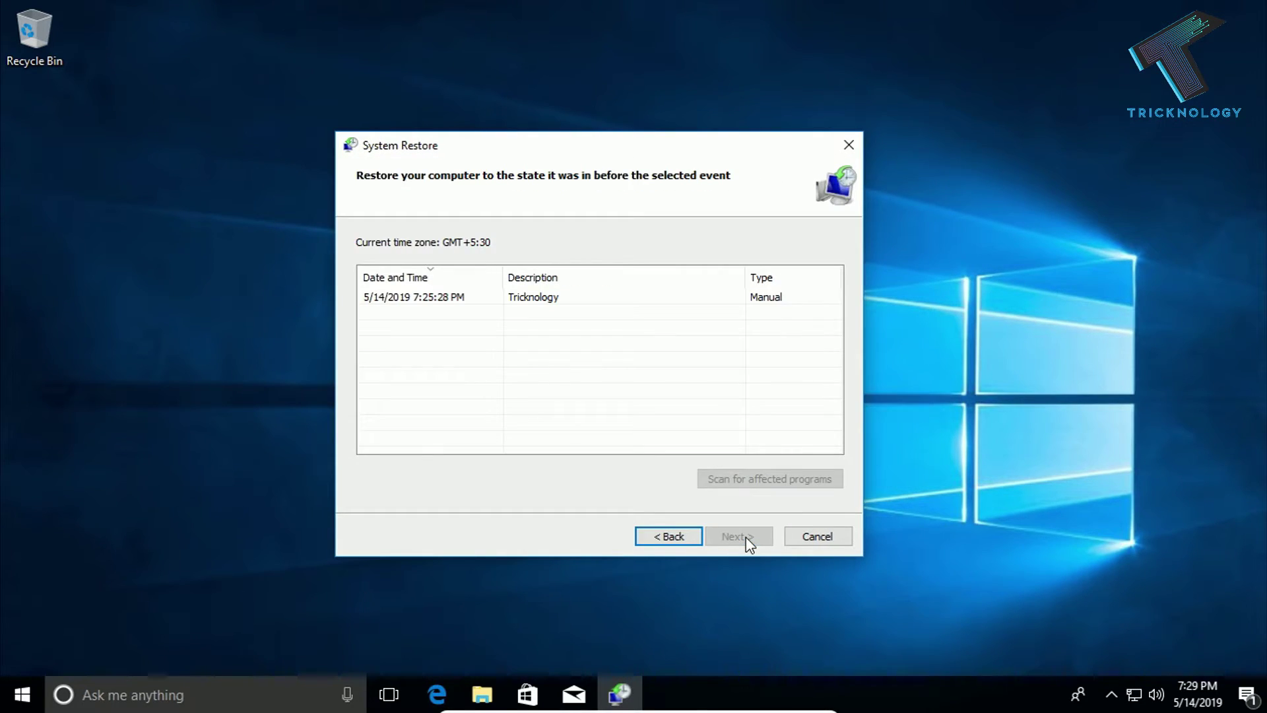
left_click(584, 299)
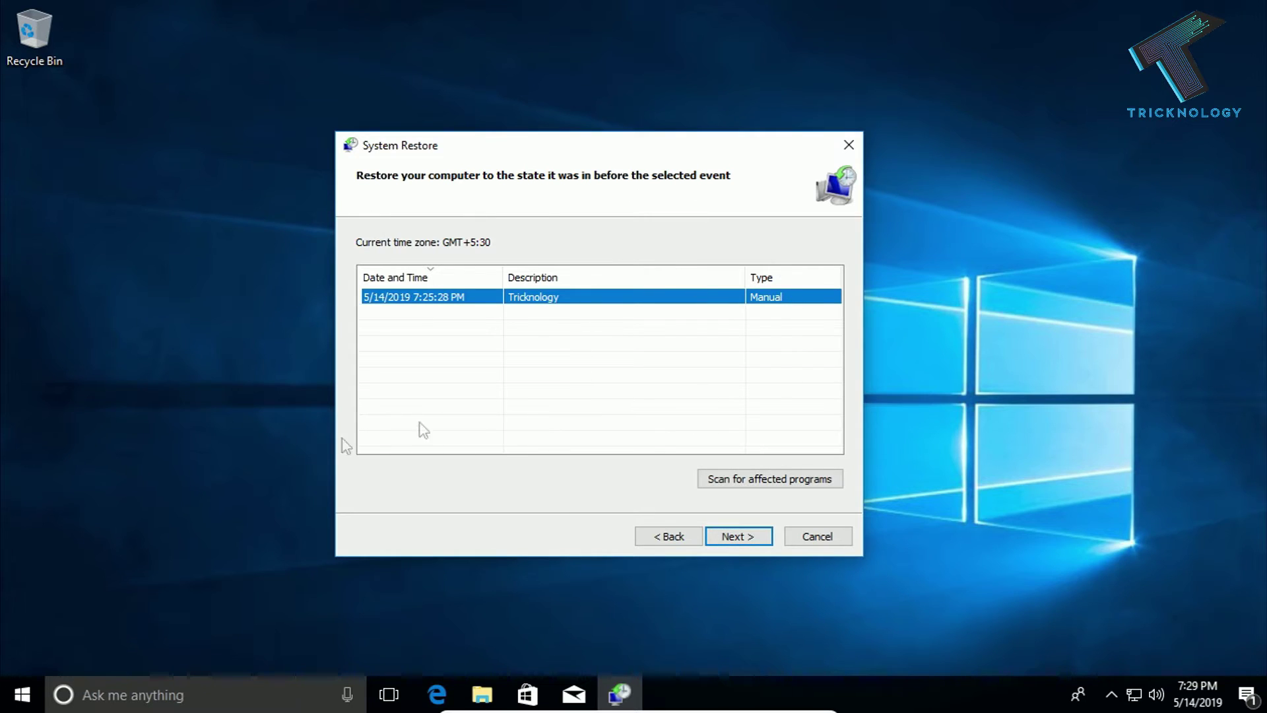
left_click_drag(553, 132, 579, 112)
left_click(764, 518)
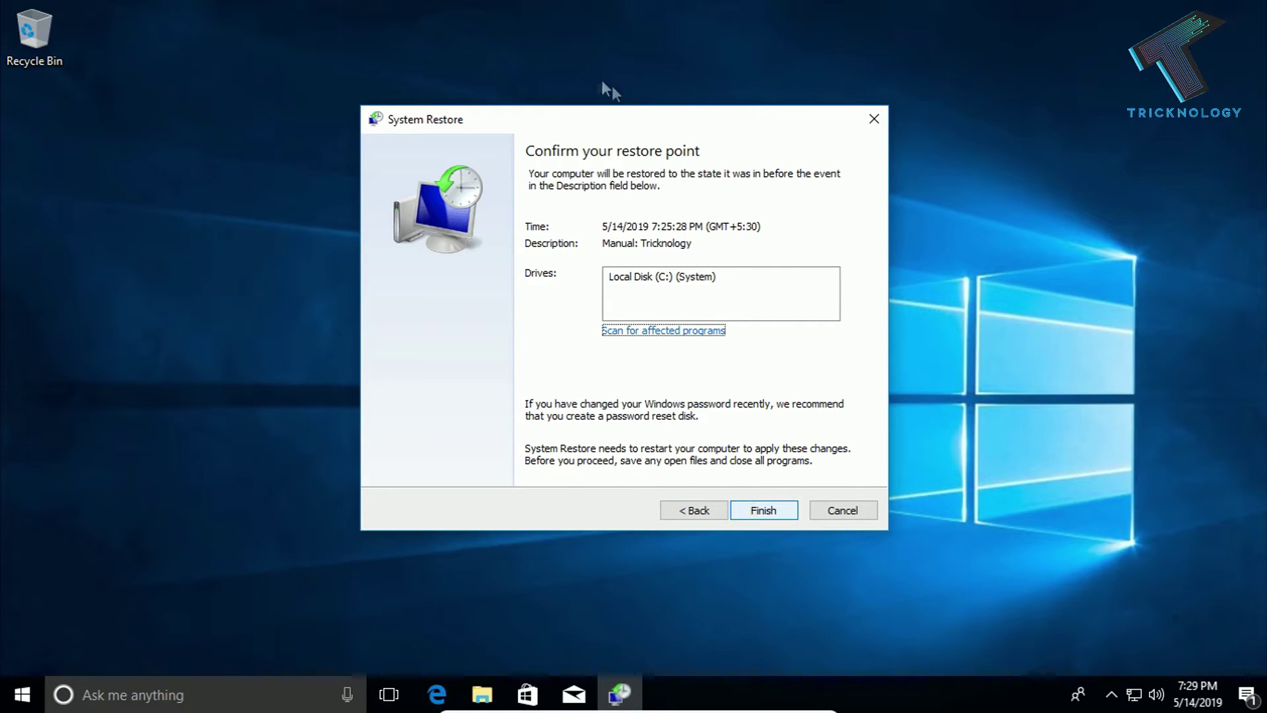
left_click_drag(640, 119, 668, 116)
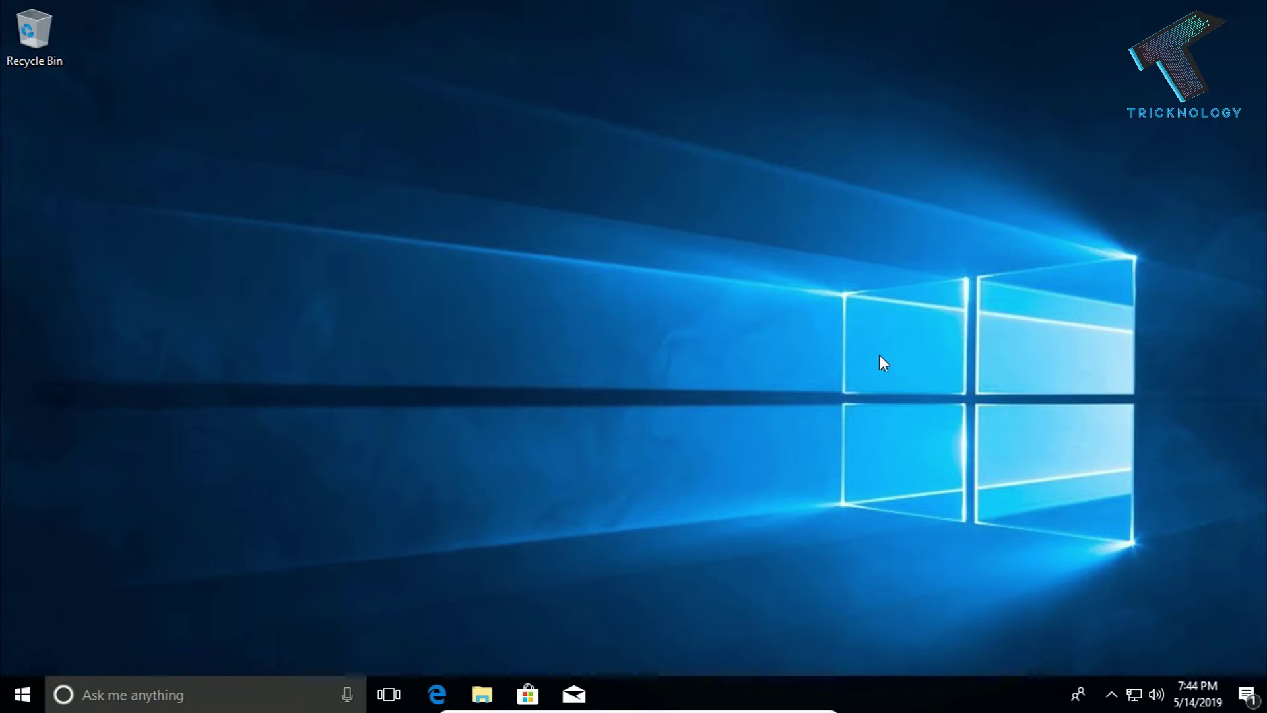
Step: Run sysdm.cpl and open Startup and Recovery settings from the Advanced tab
key("Tab")
key("super+r")
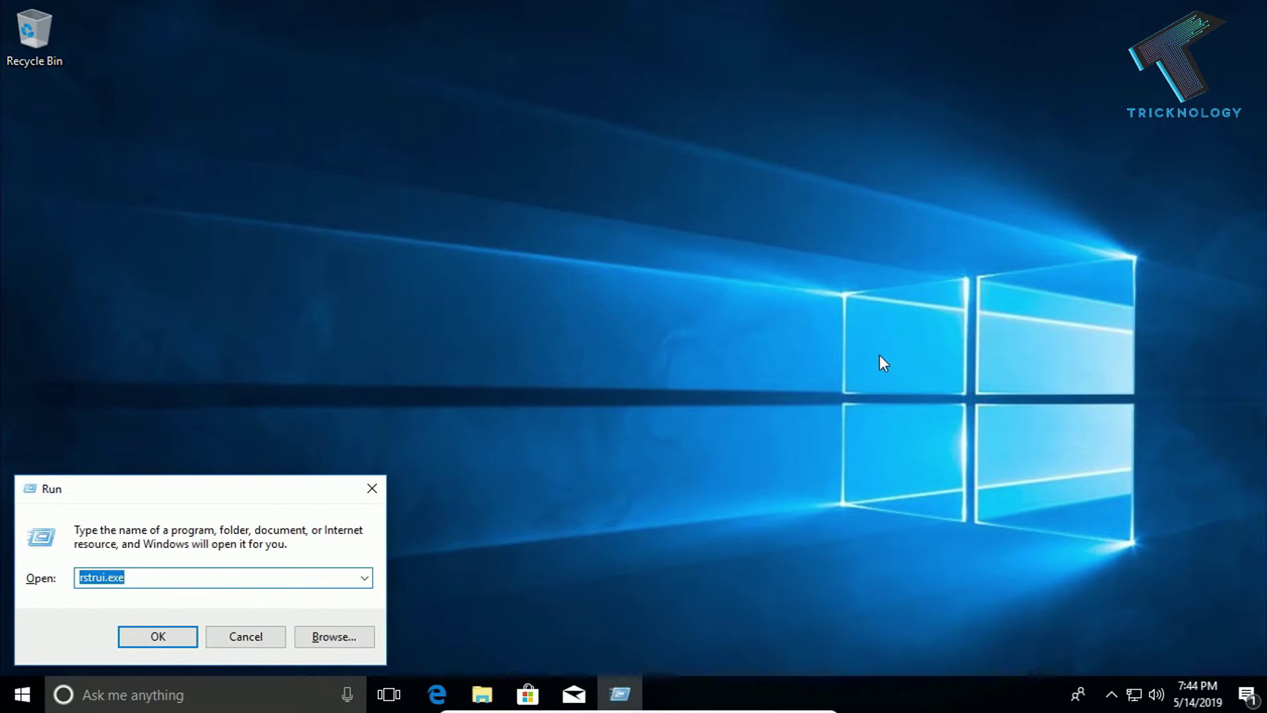
type("sysdm.cpl")
key("Return")
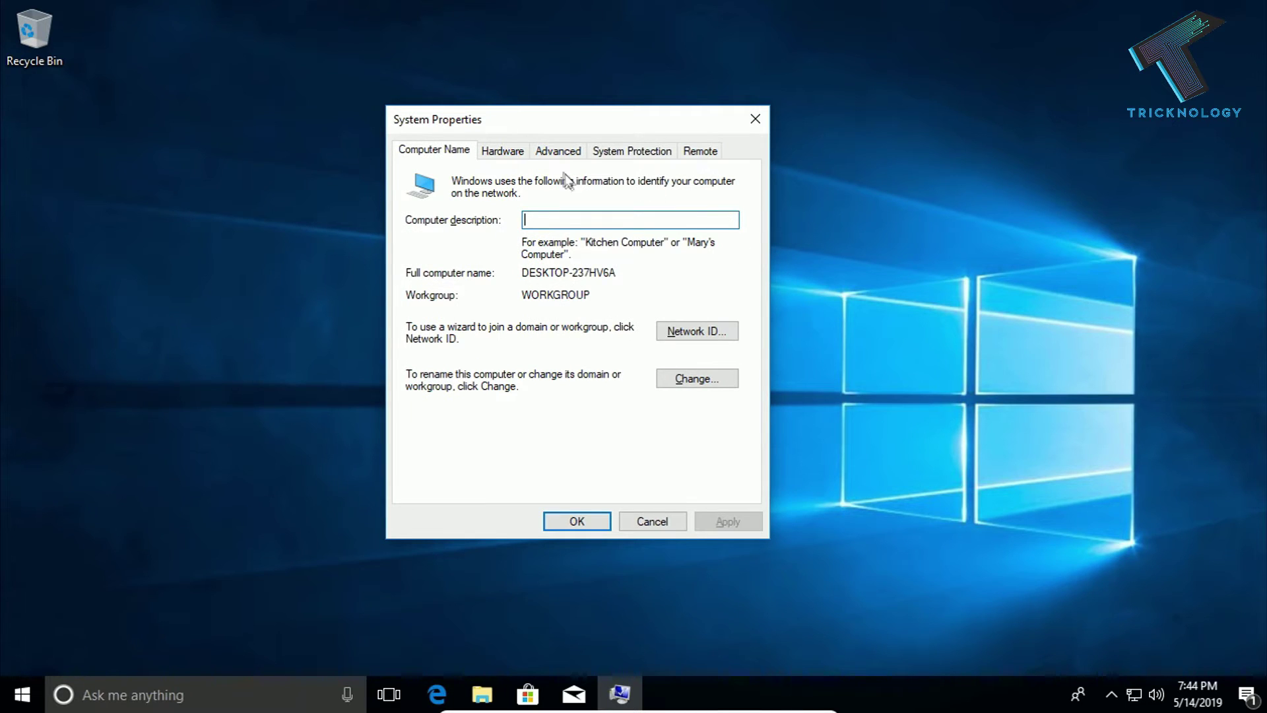
left_click(556, 152)
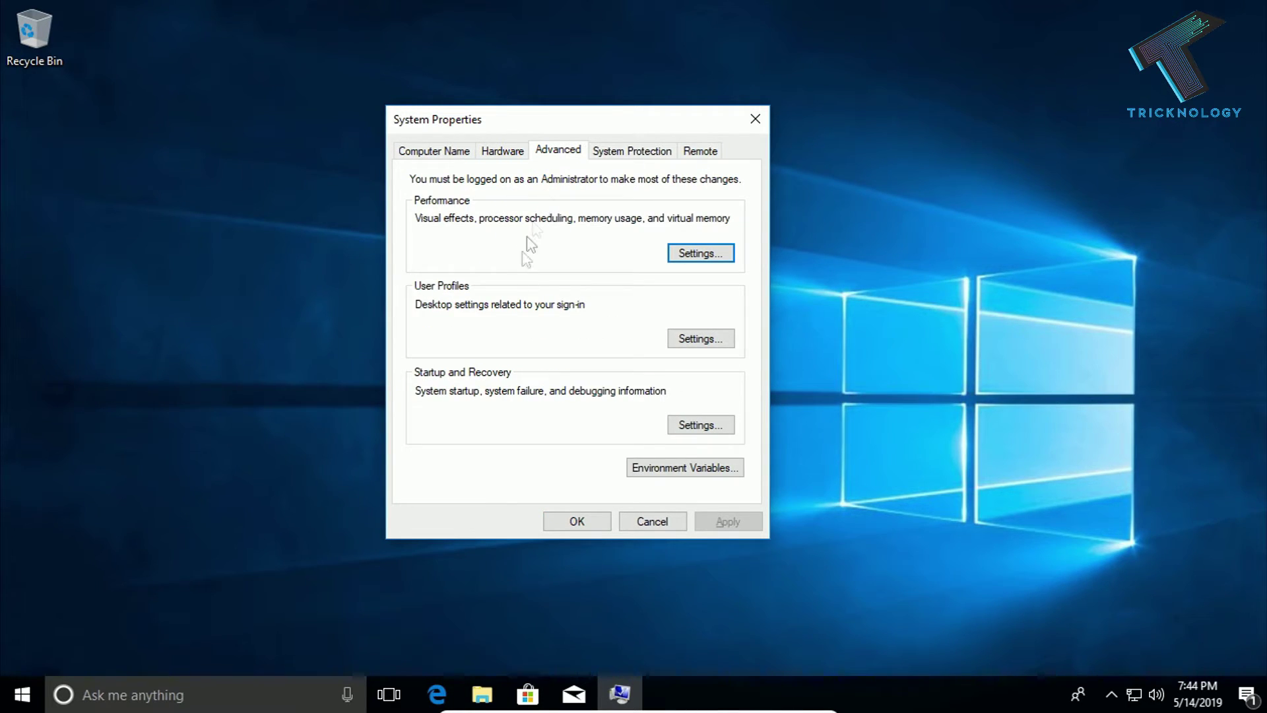
left_click(697, 429)
Step: Turn off automatic restart on failure and choose Complete memory dump
left_click_drag(667, 162, 665, 112)
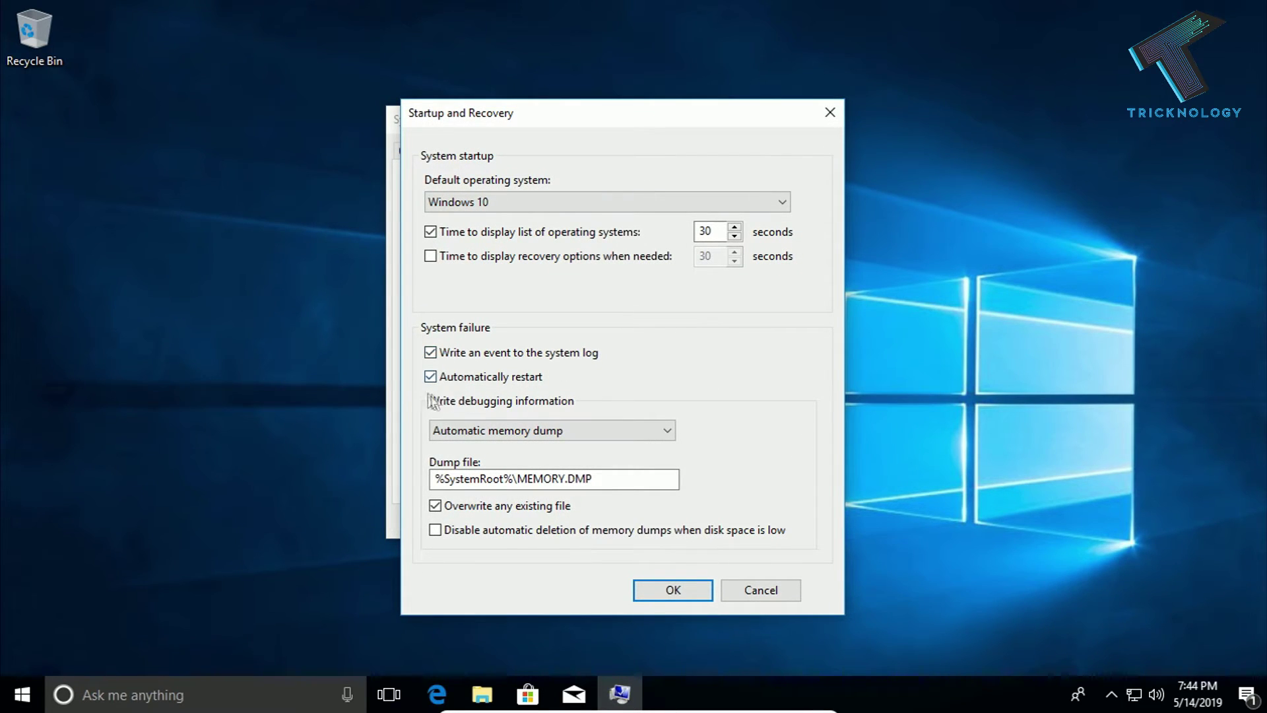
left_click(478, 380)
left_click(518, 432)
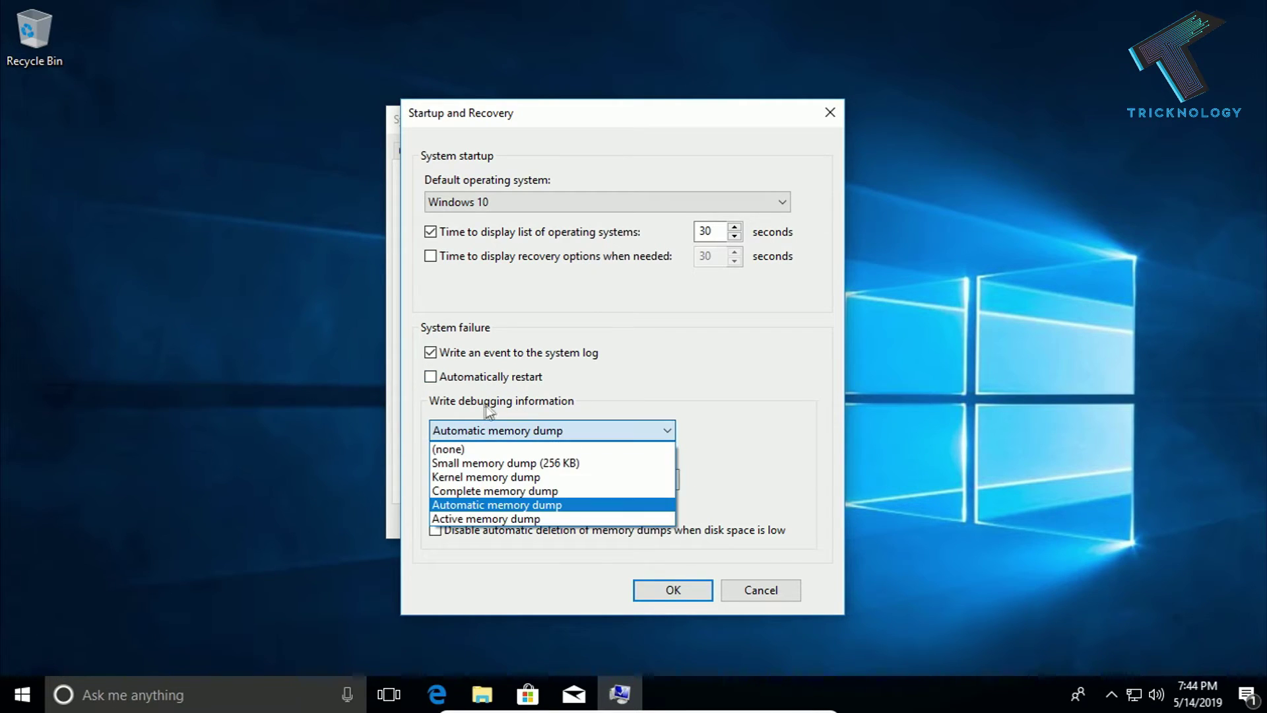
left_click(526, 494)
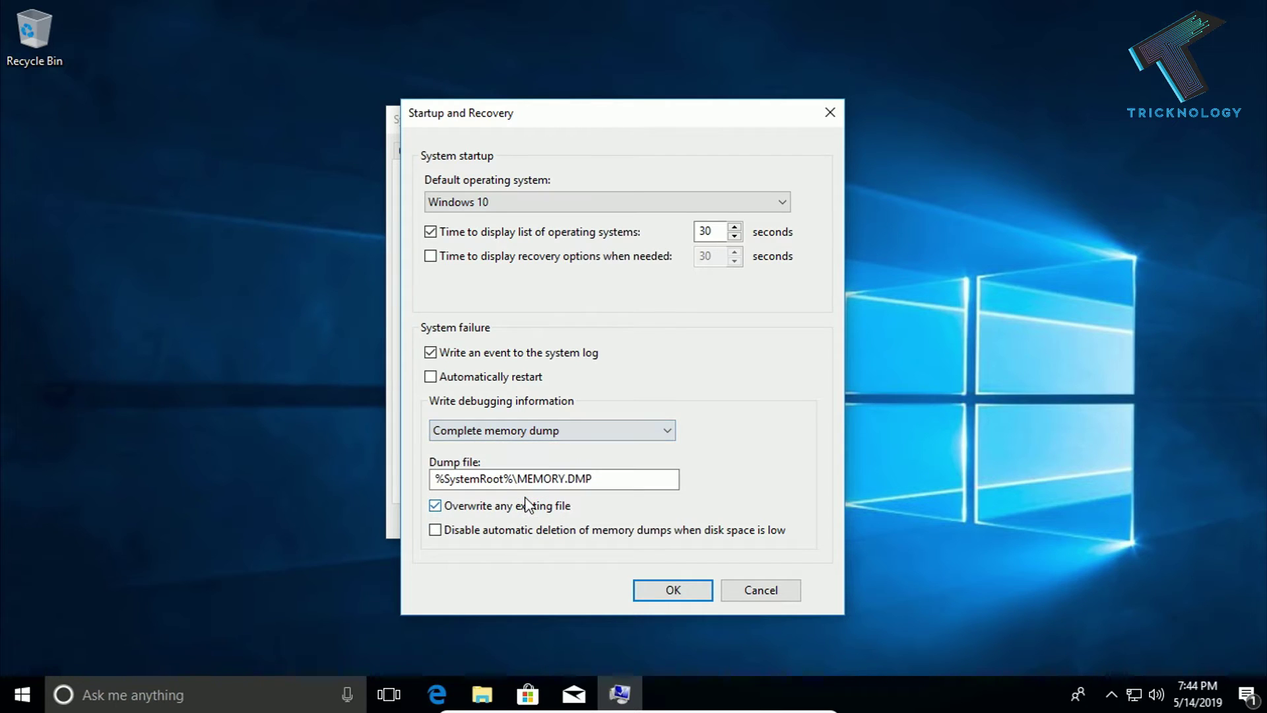
left_click(663, 589)
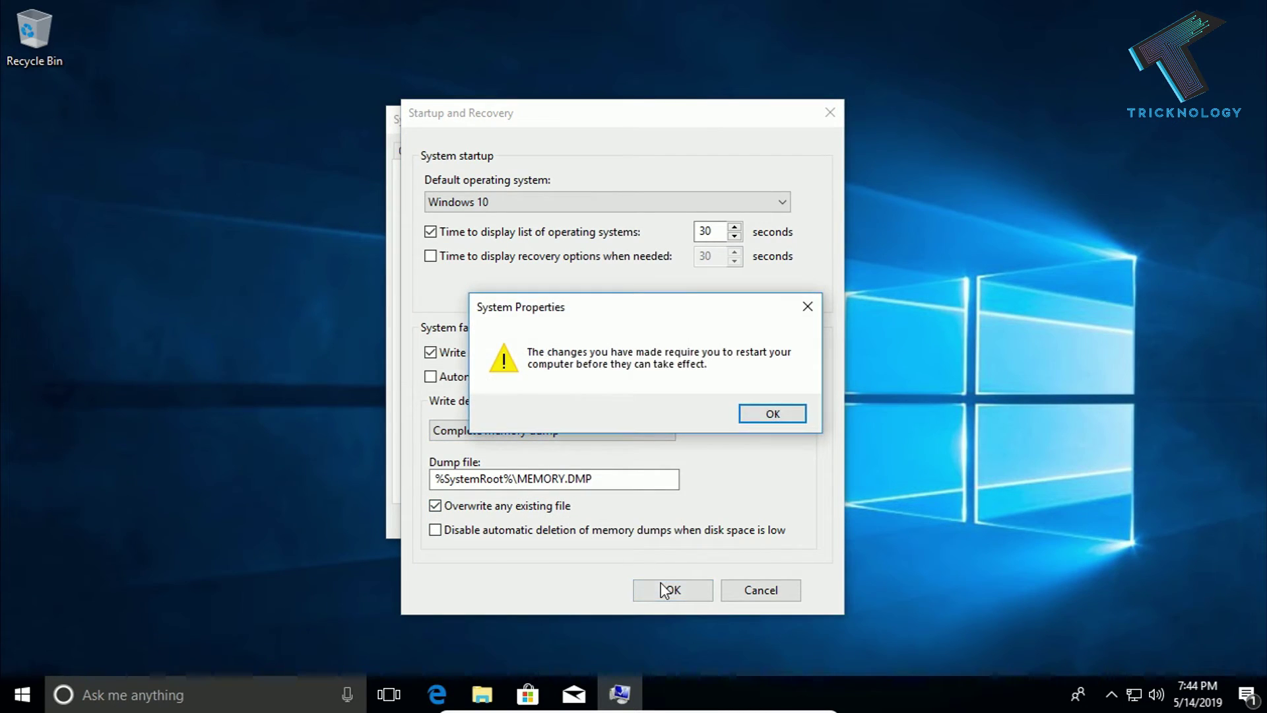
Step: Close System Properties keeping the changes and restart the computer now
left_click(764, 416)
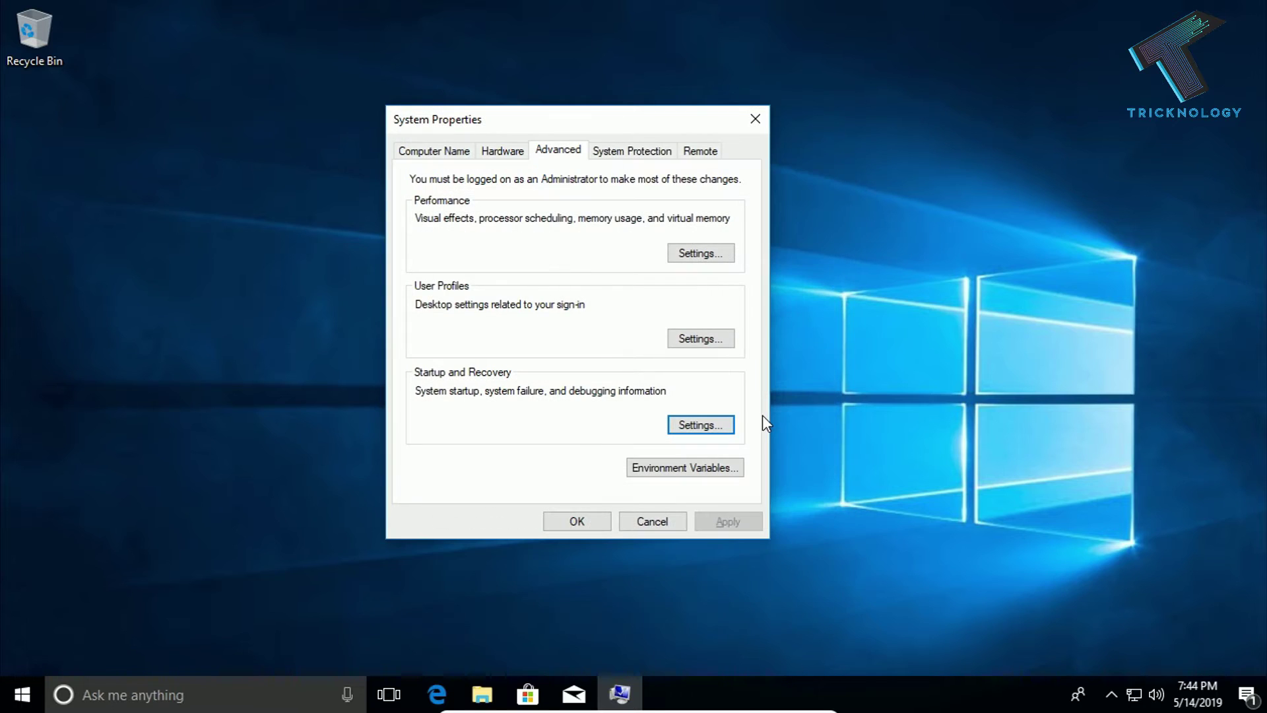
left_click(578, 521)
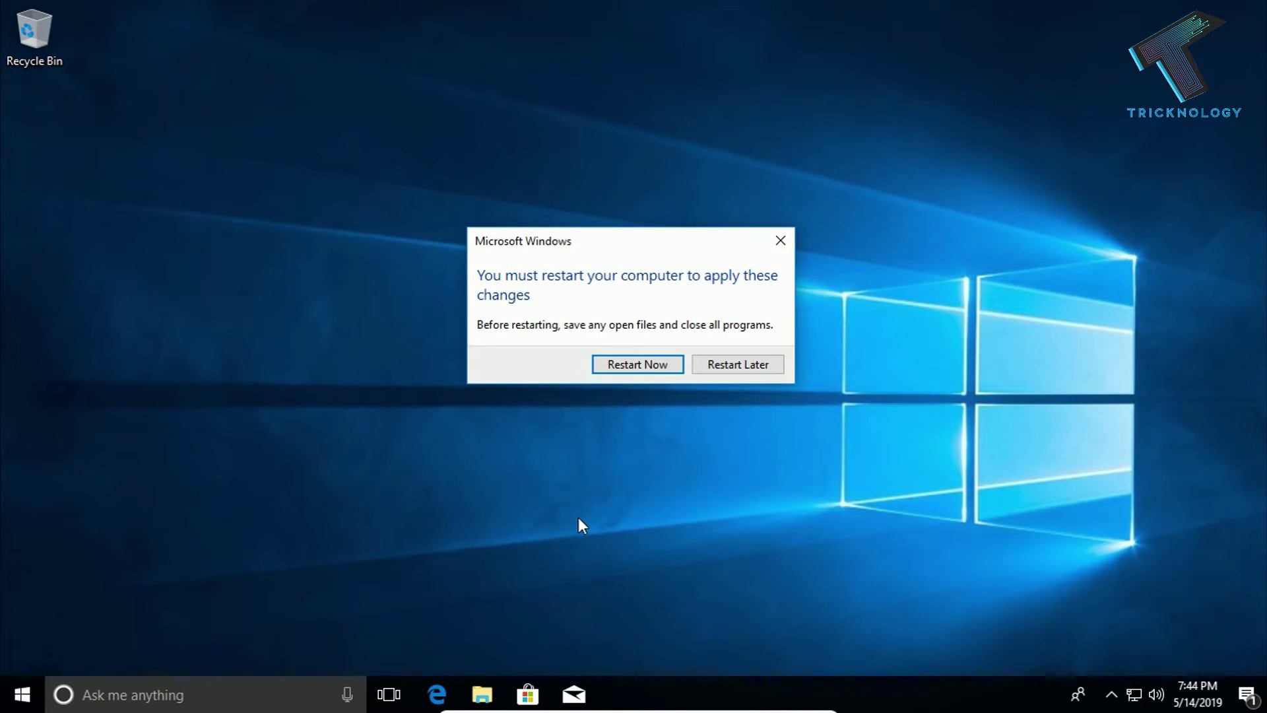
left_click(661, 368)
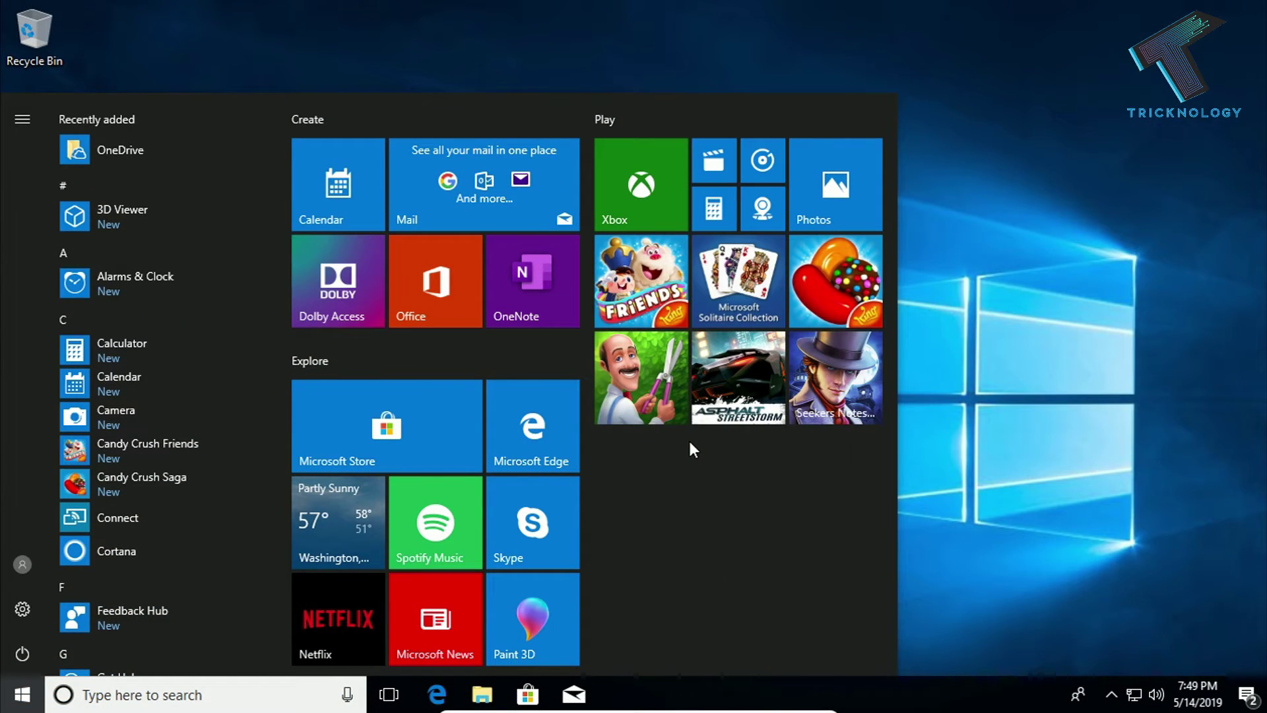
Step: Launch System Configuration with msconfig from the Run dialog
key("super+r")
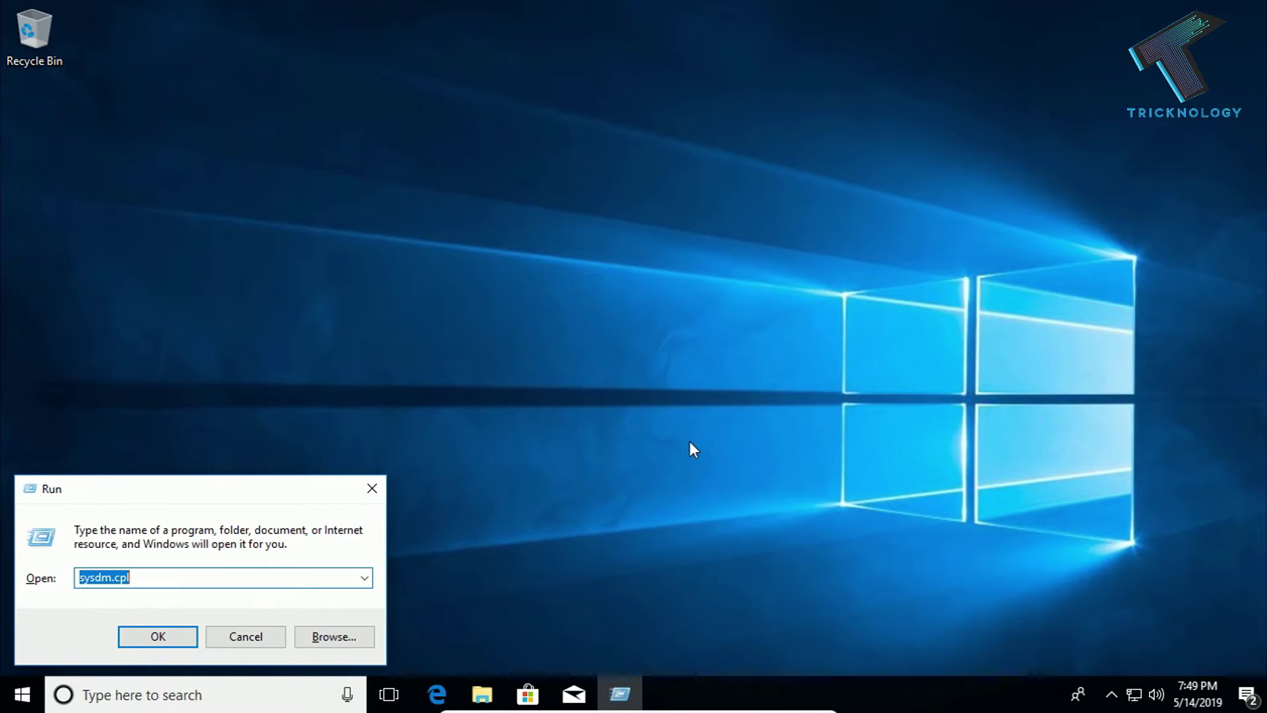
type("msconfig")
key("Return")
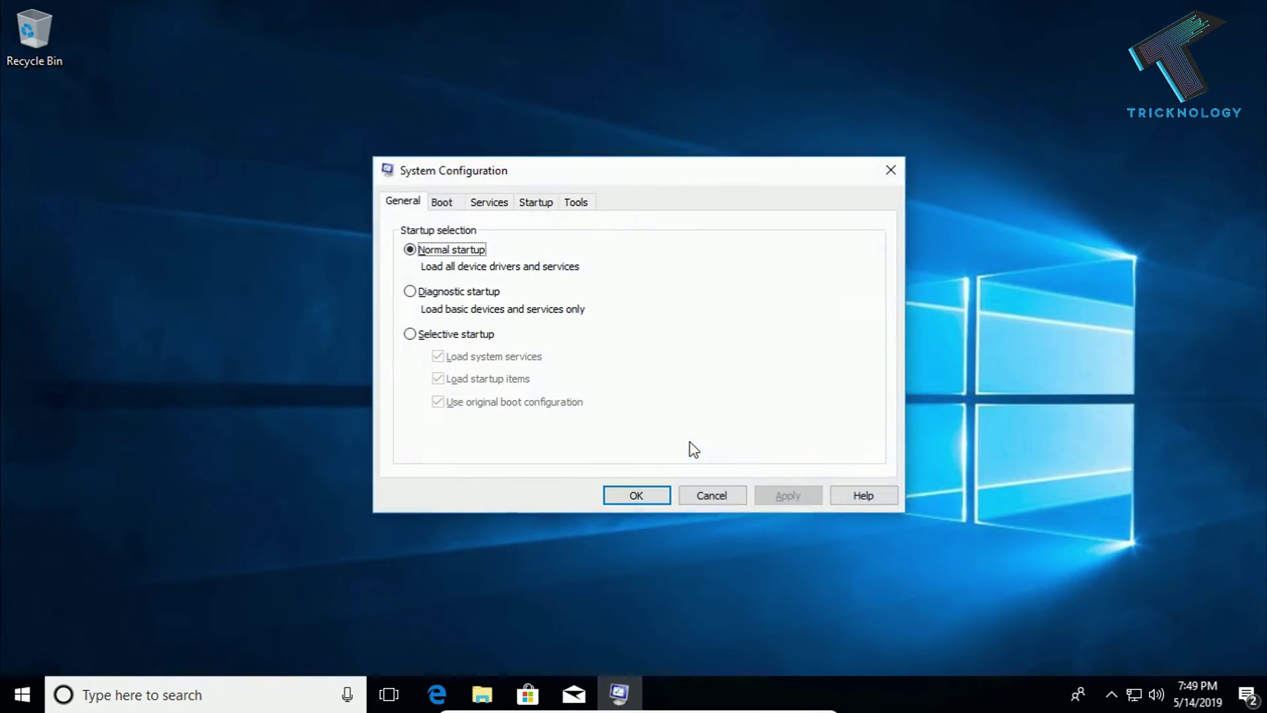
left_click_drag(502, 159, 513, 160)
Step: Enable Safe boot (Minimal) on the Boot tab, apply it, and restart
left_click(454, 203)
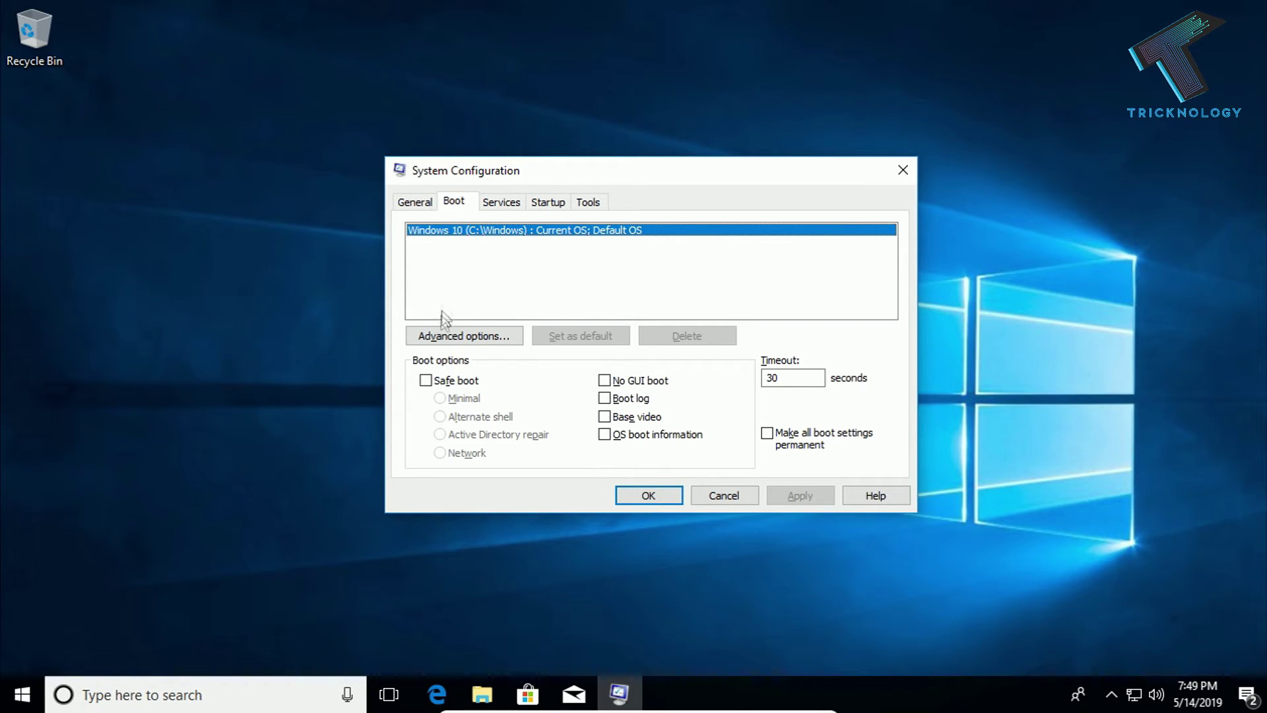
left_click(427, 385)
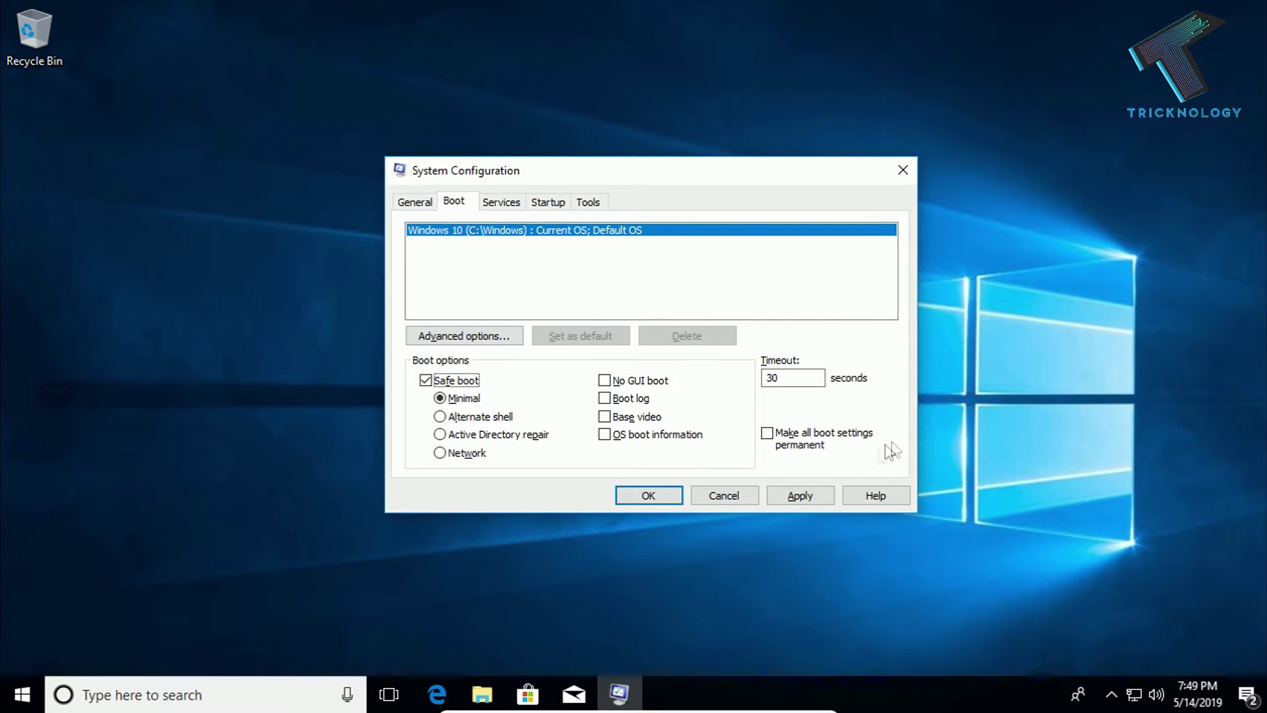
left_click(802, 497)
left_click(648, 497)
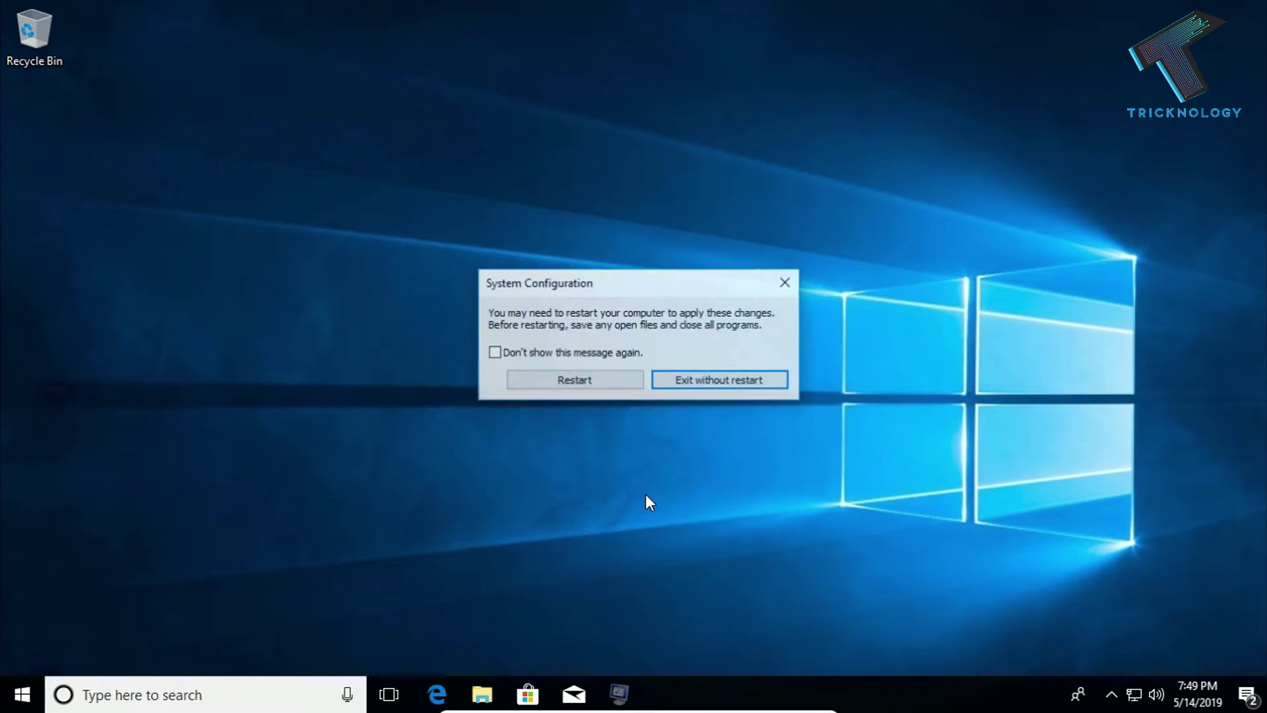
left_click(573, 383)
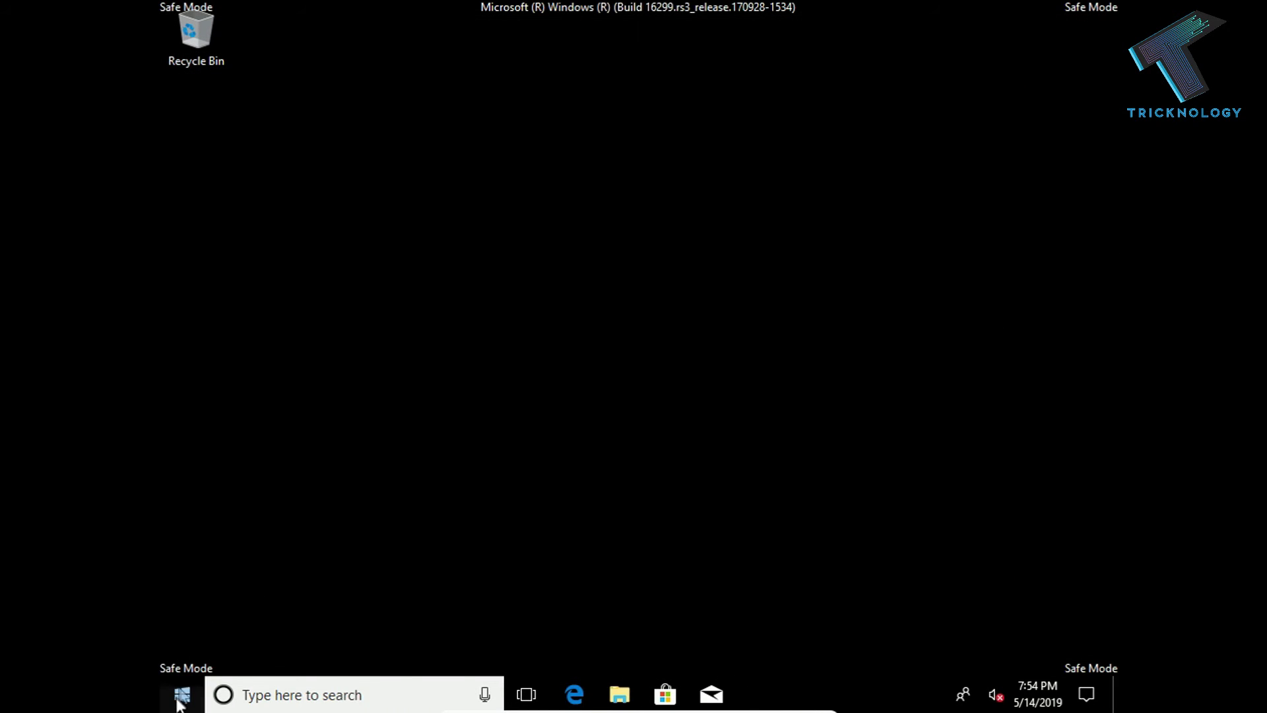
Step: Open Control Panel, switch View by to Category, and go to Uninstall a program
left_click(178, 702)
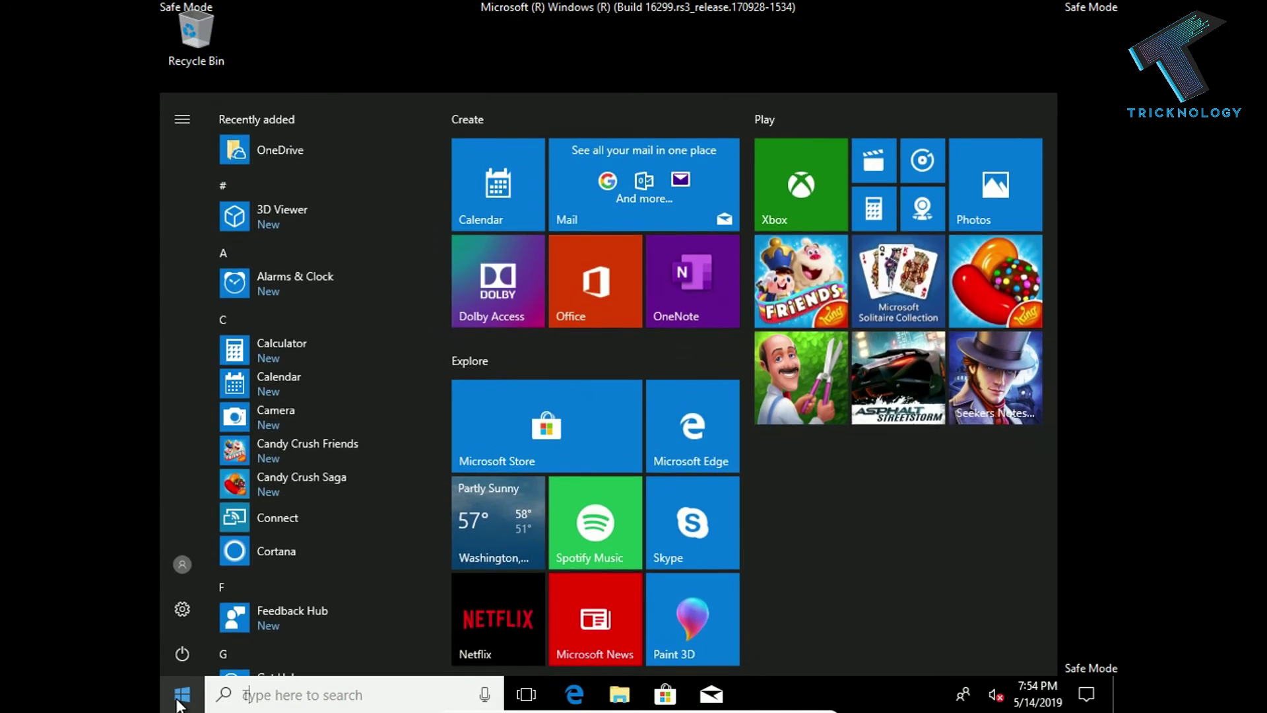
type("con")
key("Return")
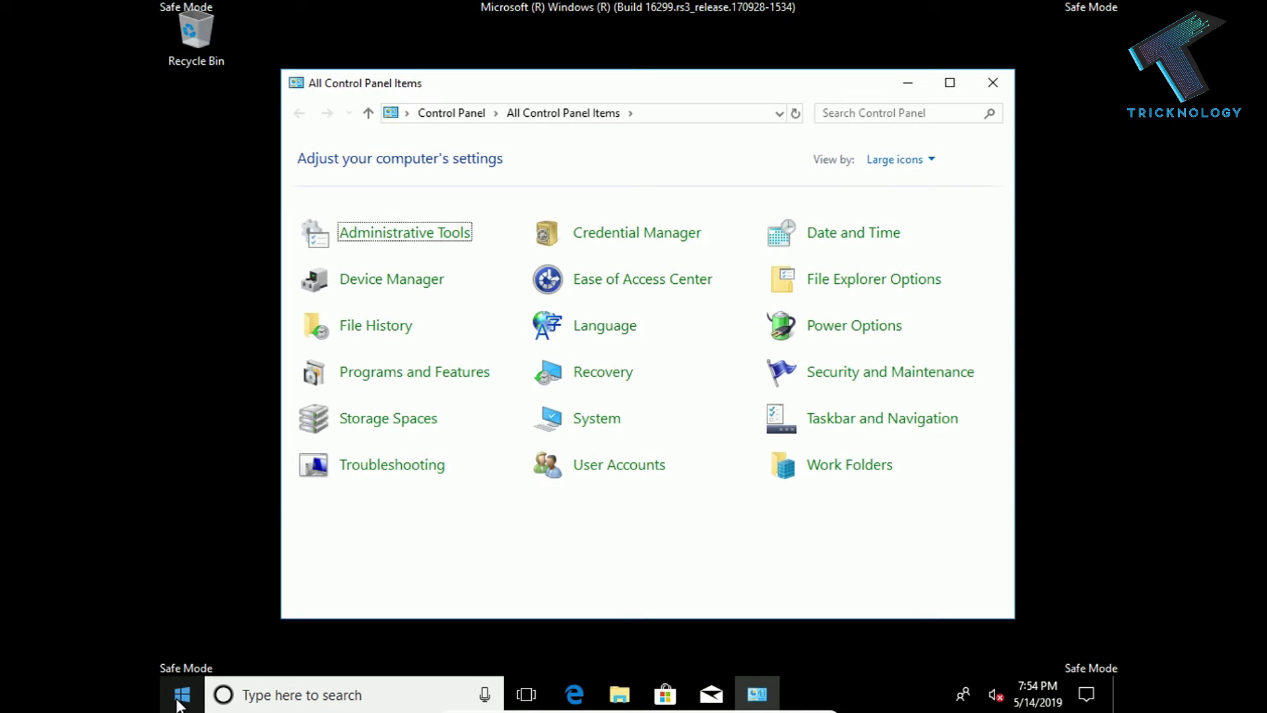
left_click(897, 162)
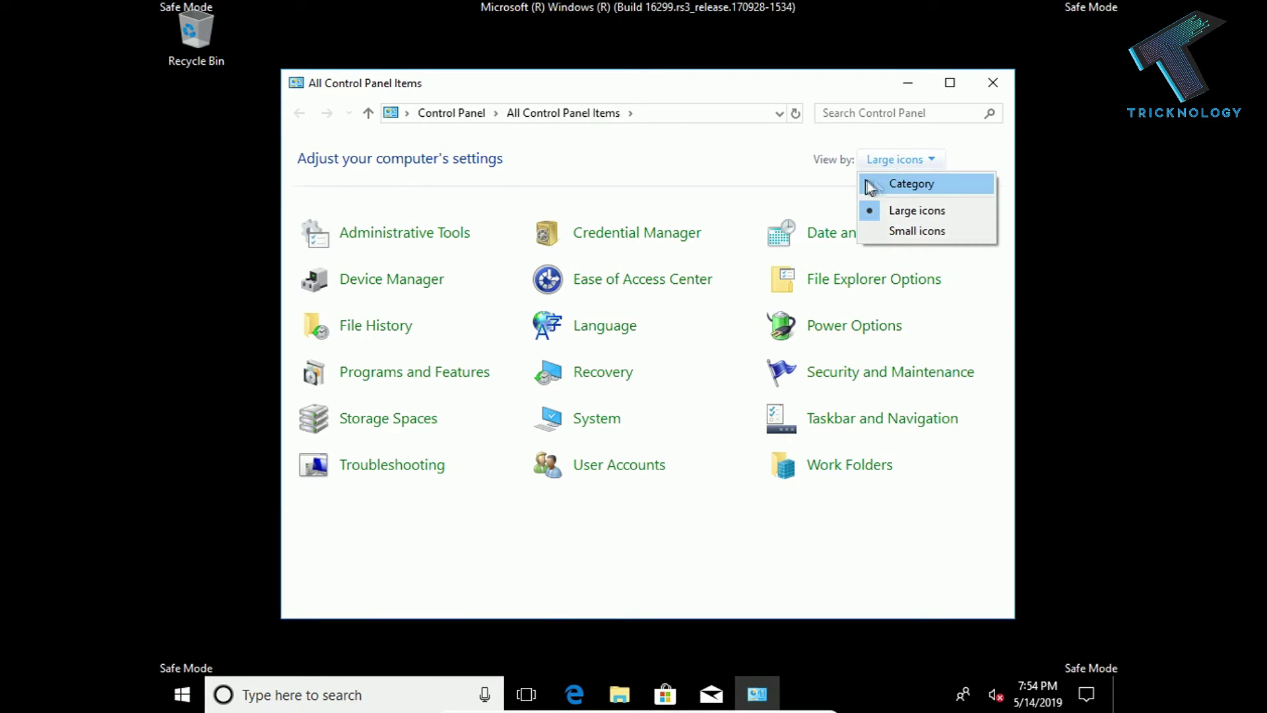
left_click(904, 181)
left_click(432, 404)
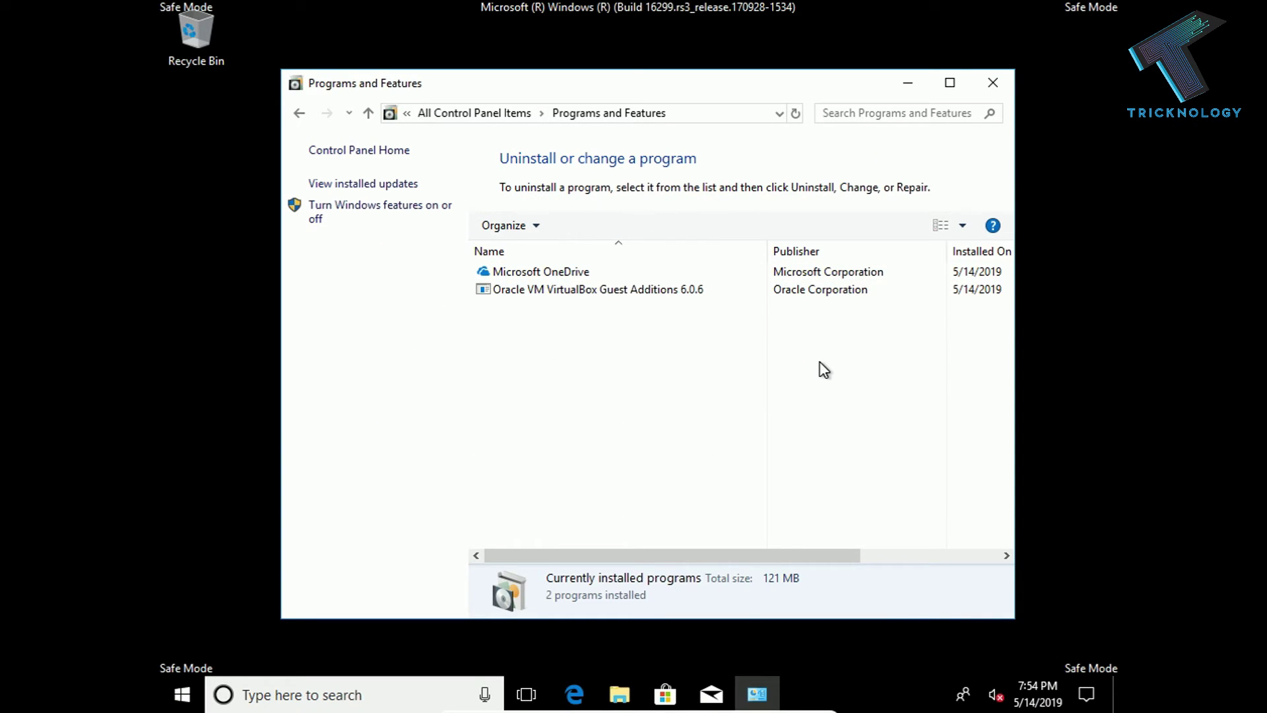
Step: Rerun msconfig, clear Safe boot on the Boot tab, apply, and restart normally
key("super+r")
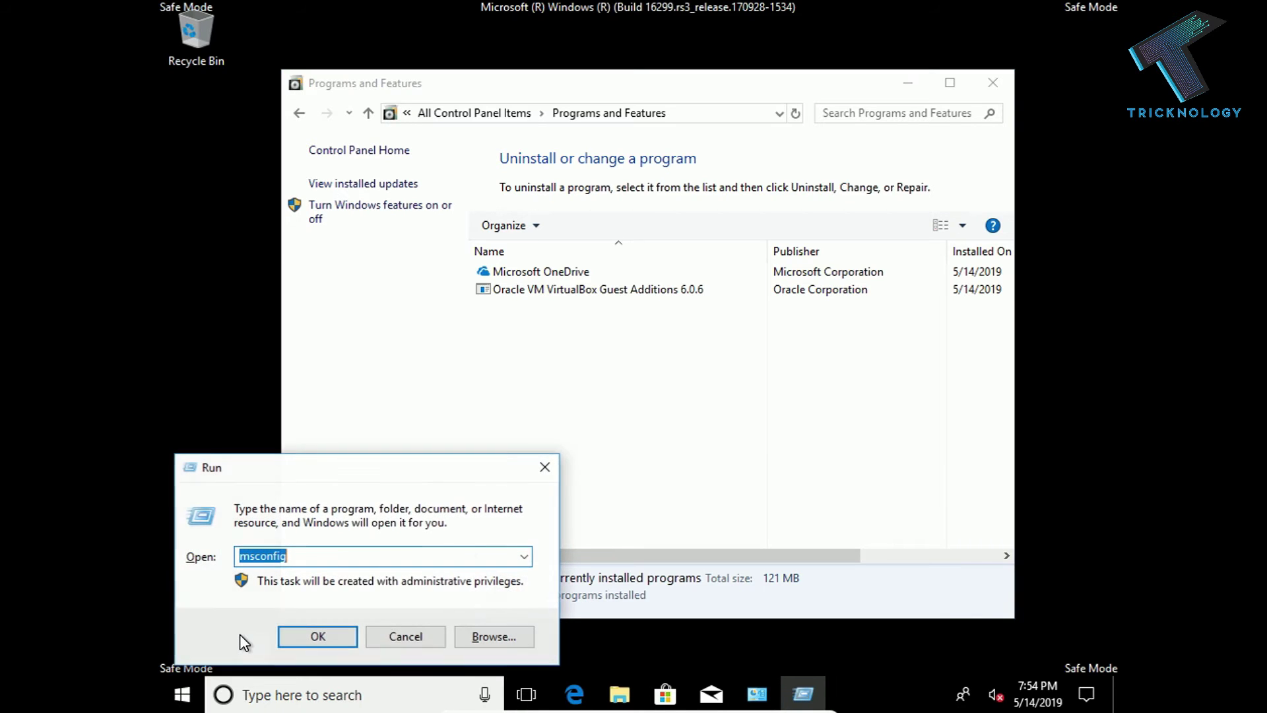
key("Return")
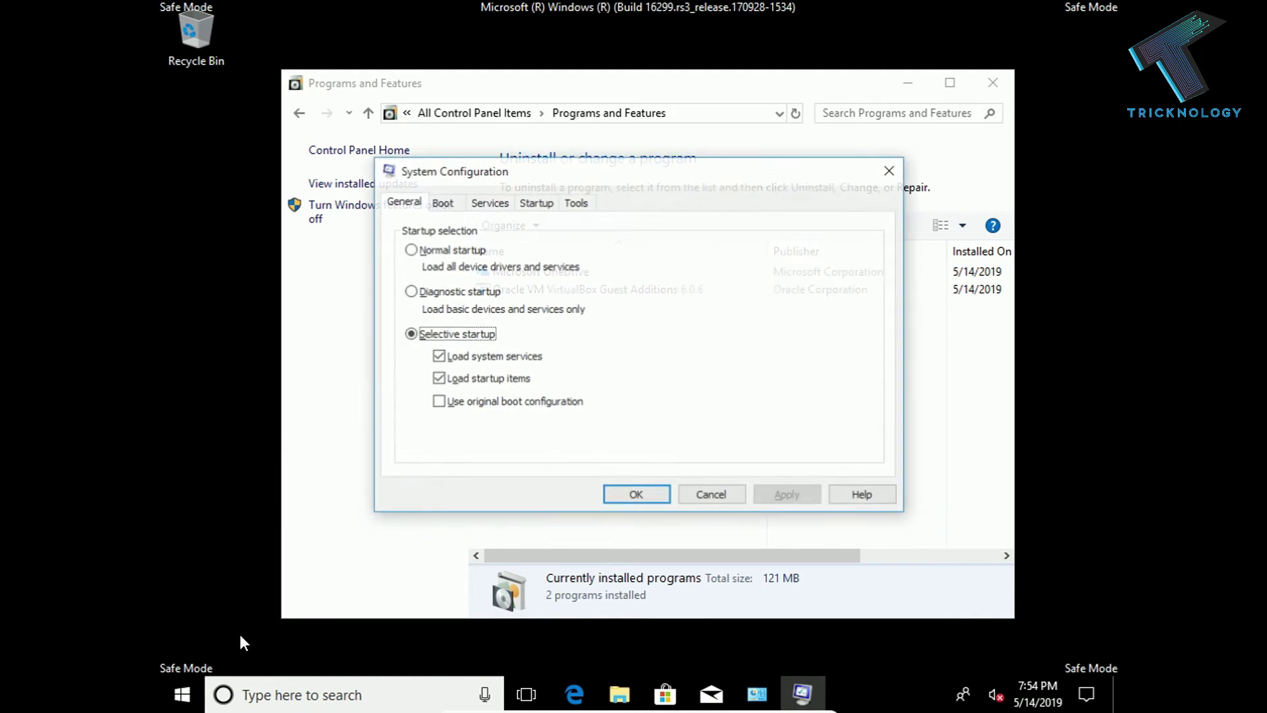
left_click(440, 205)
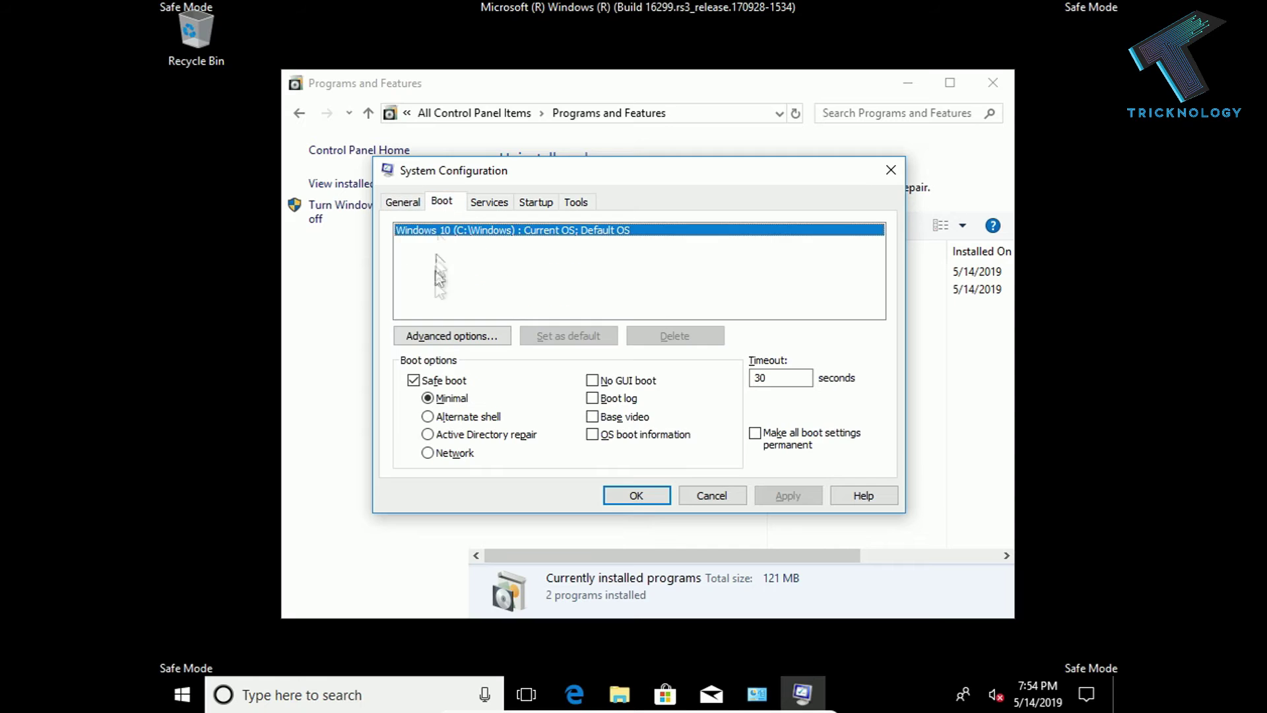
left_click(441, 381)
left_click(441, 381)
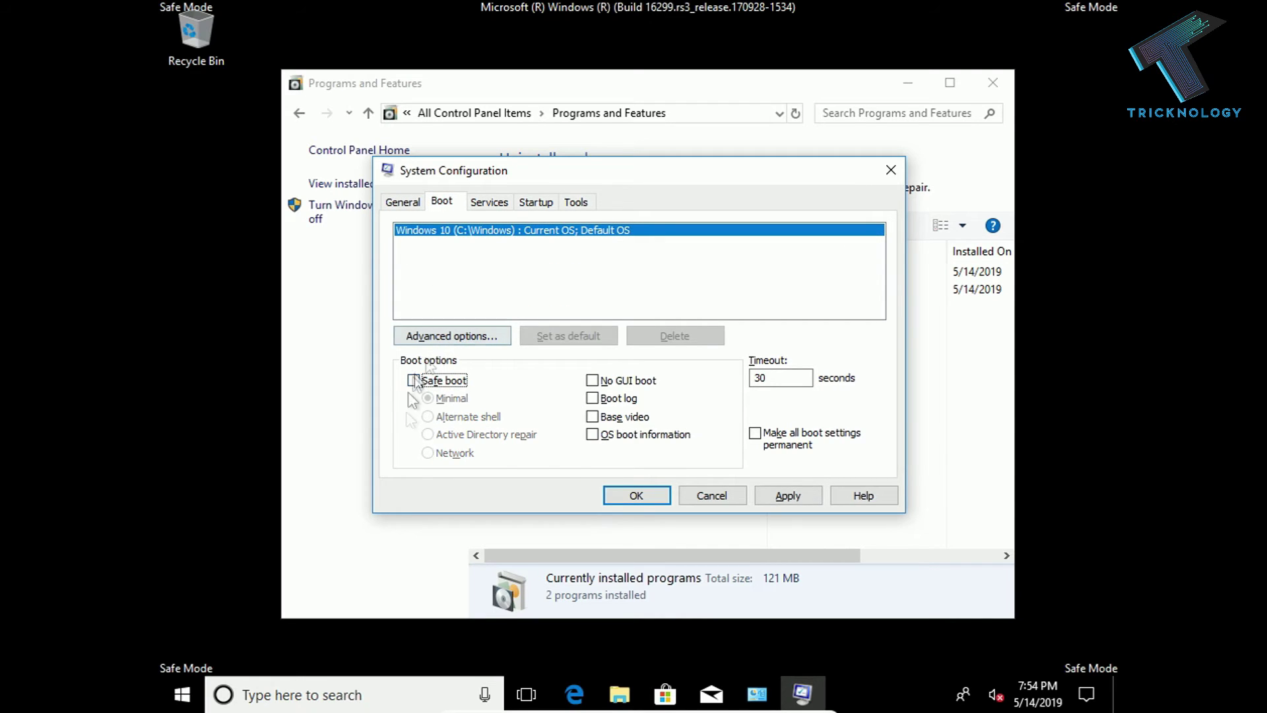
left_click(800, 497)
left_click(623, 496)
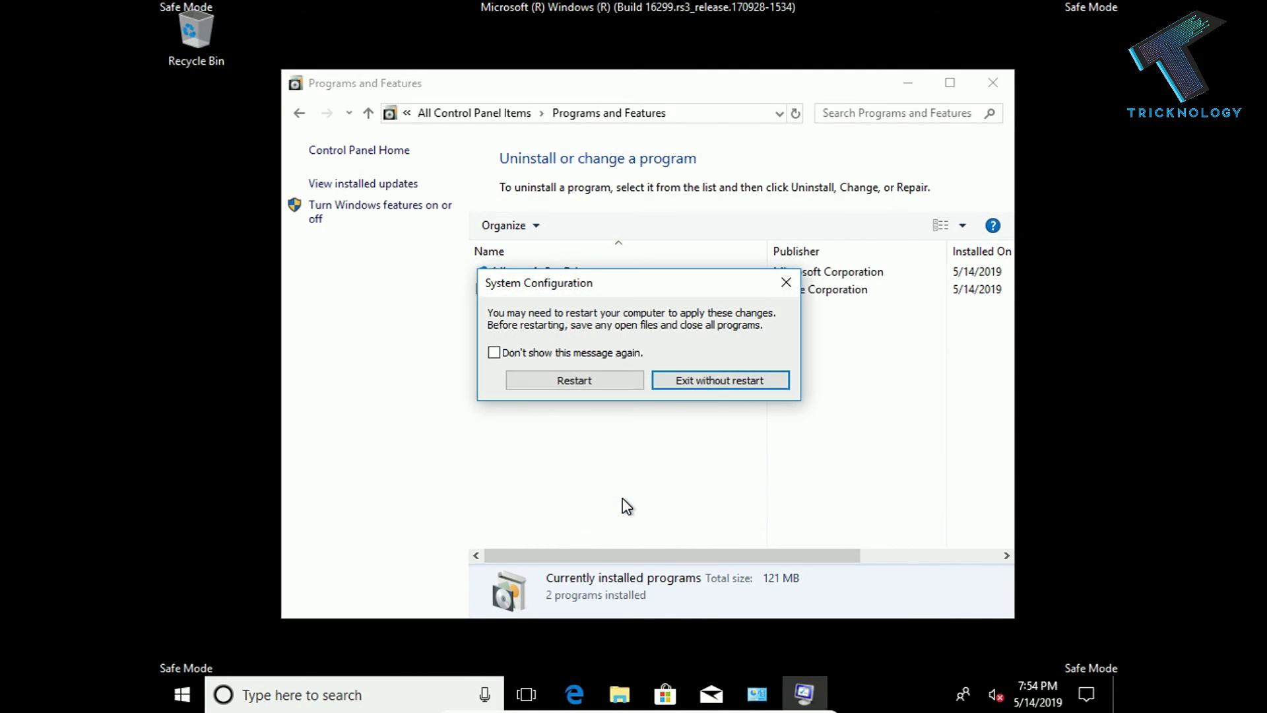
left_click(619, 380)
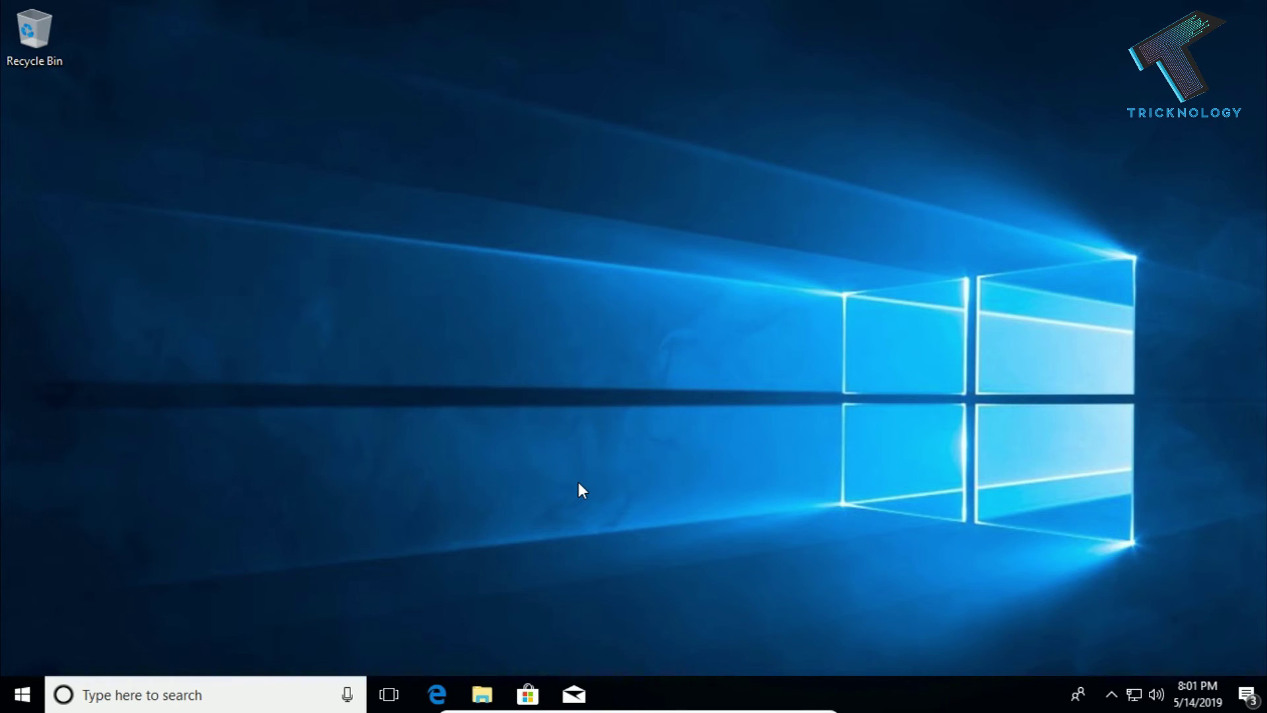
Step: Enter devmgmt.msc in the Run dialog to launch Device Manager
left_click(579, 483)
key("super+r")
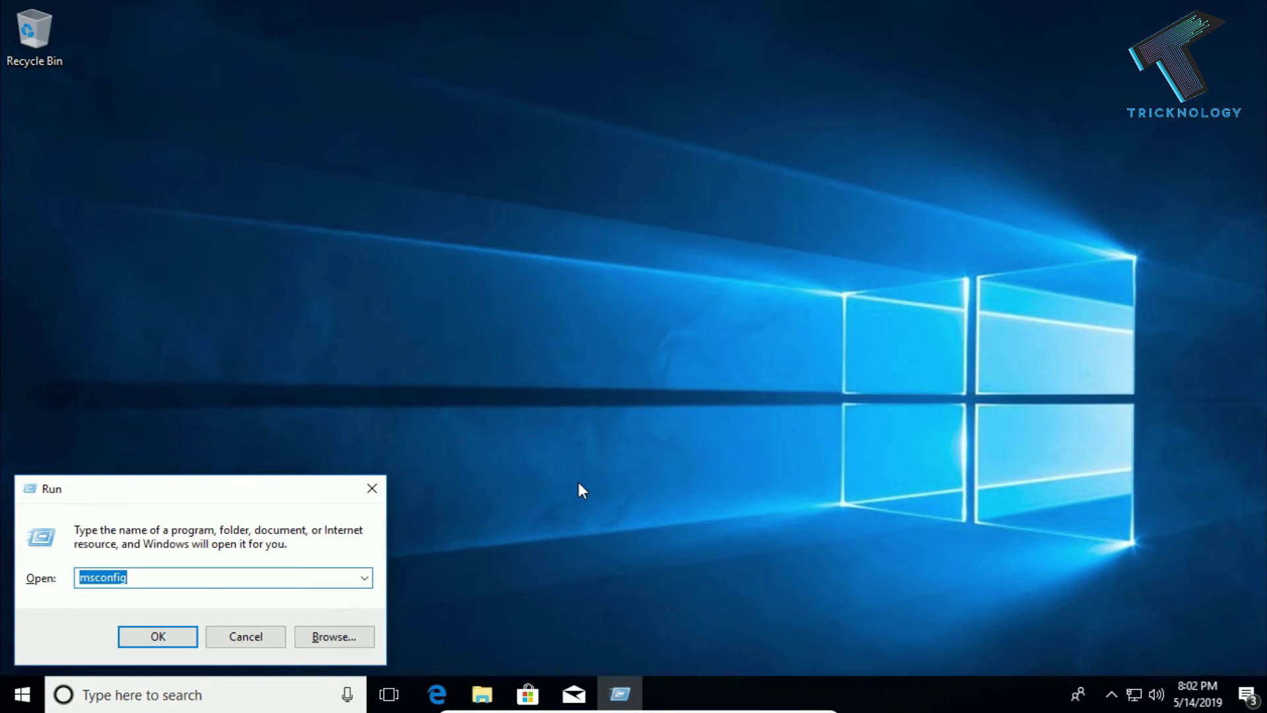
type("devmgmt.msc")
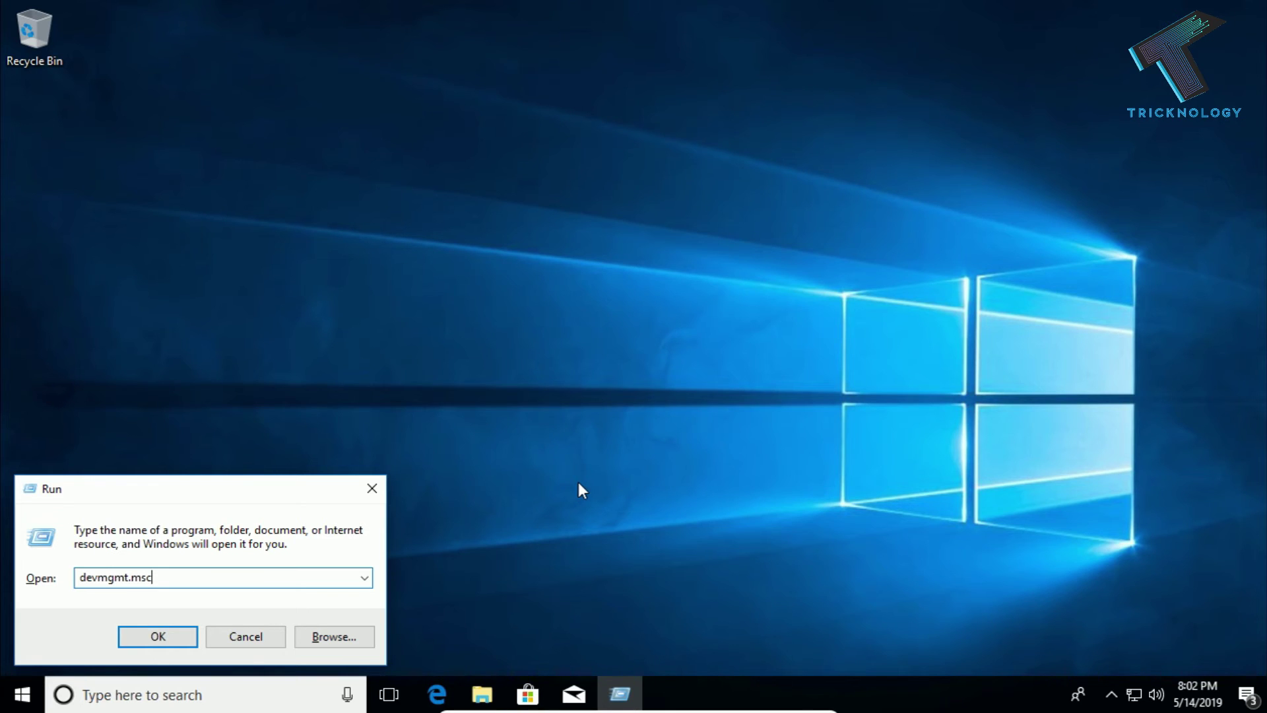
key("Return")
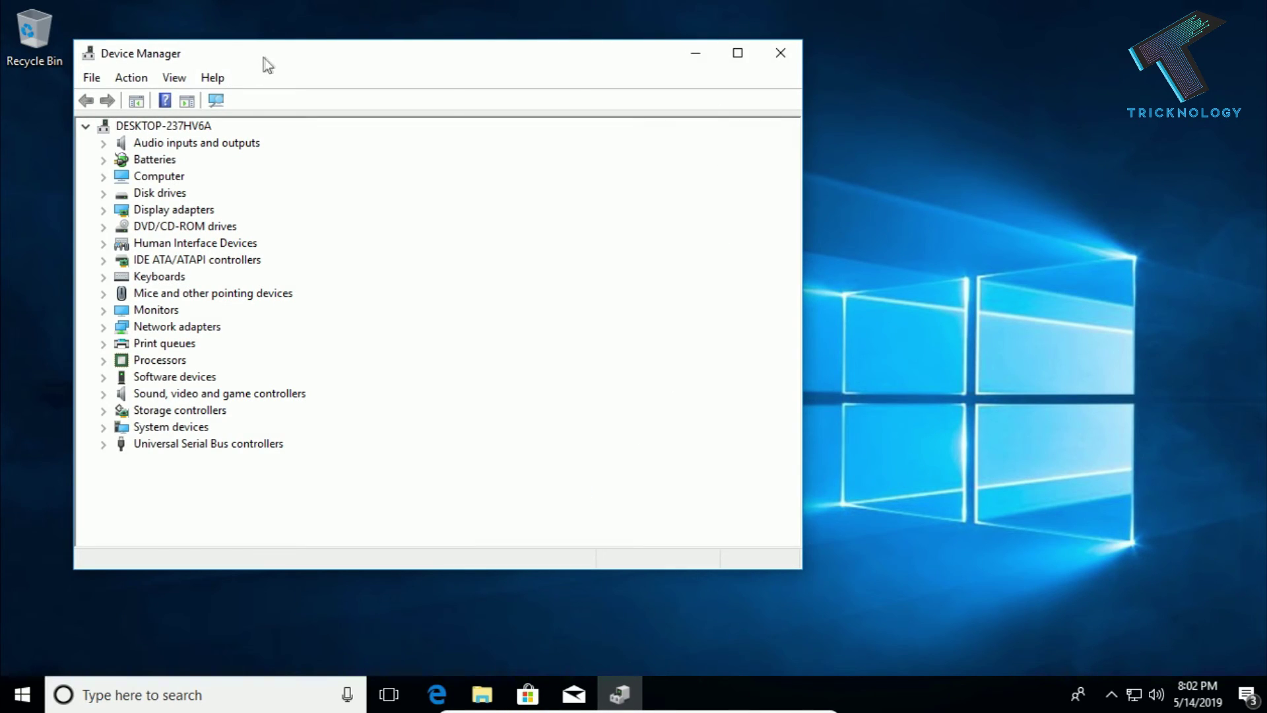
Step: Uninstall the VirtualBox Graphics Adapter (WDDM) from Display adapters in Device Manager and confirm
left_click_drag(263, 62, 520, 48)
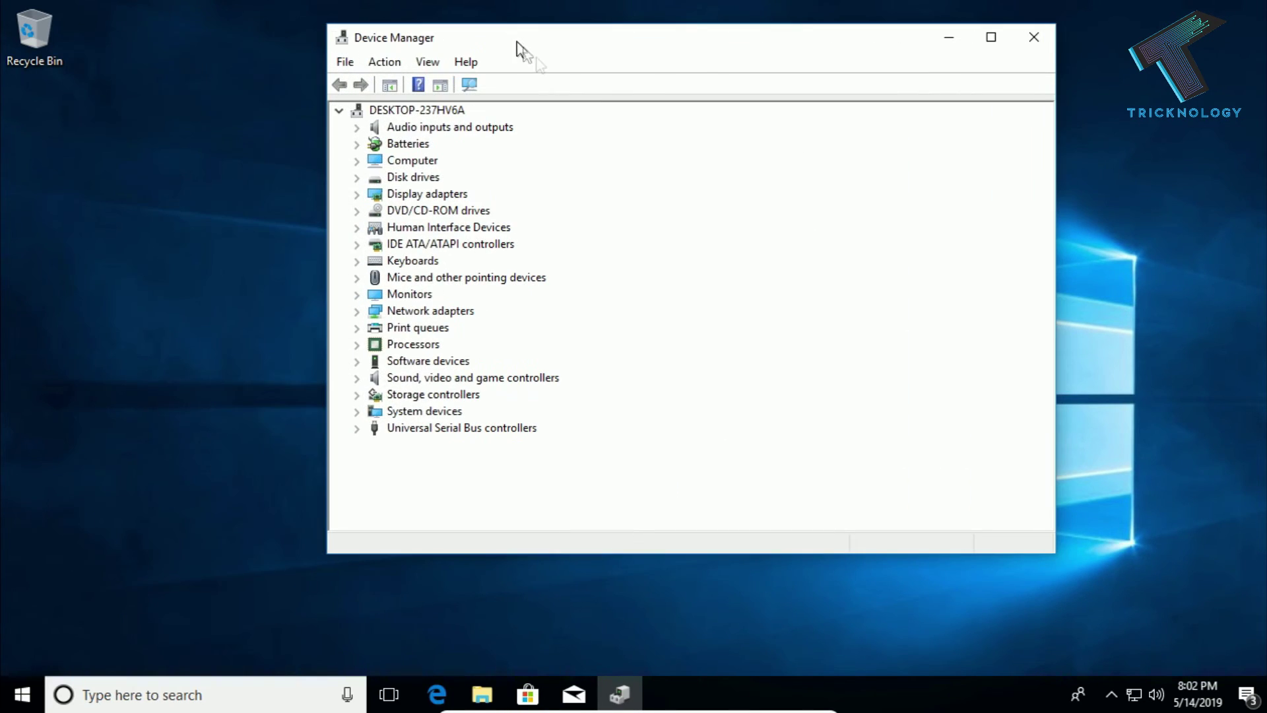
left_click(358, 195)
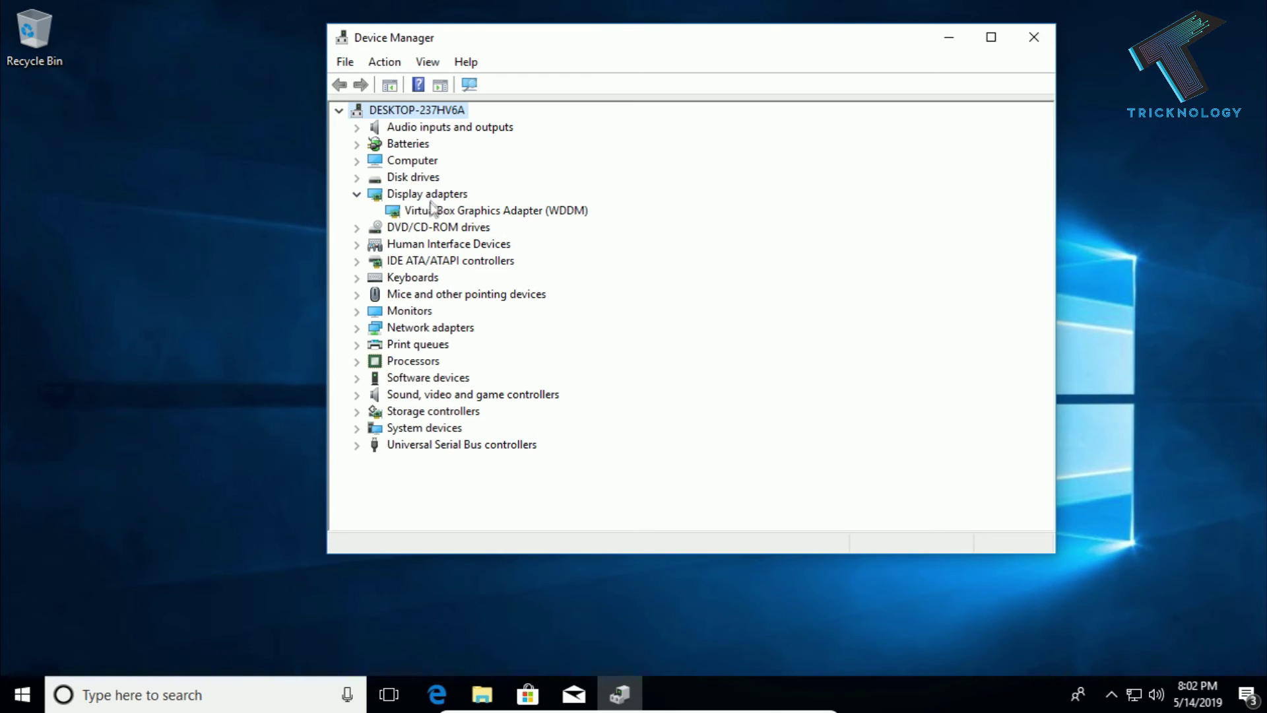
right_click(459, 217)
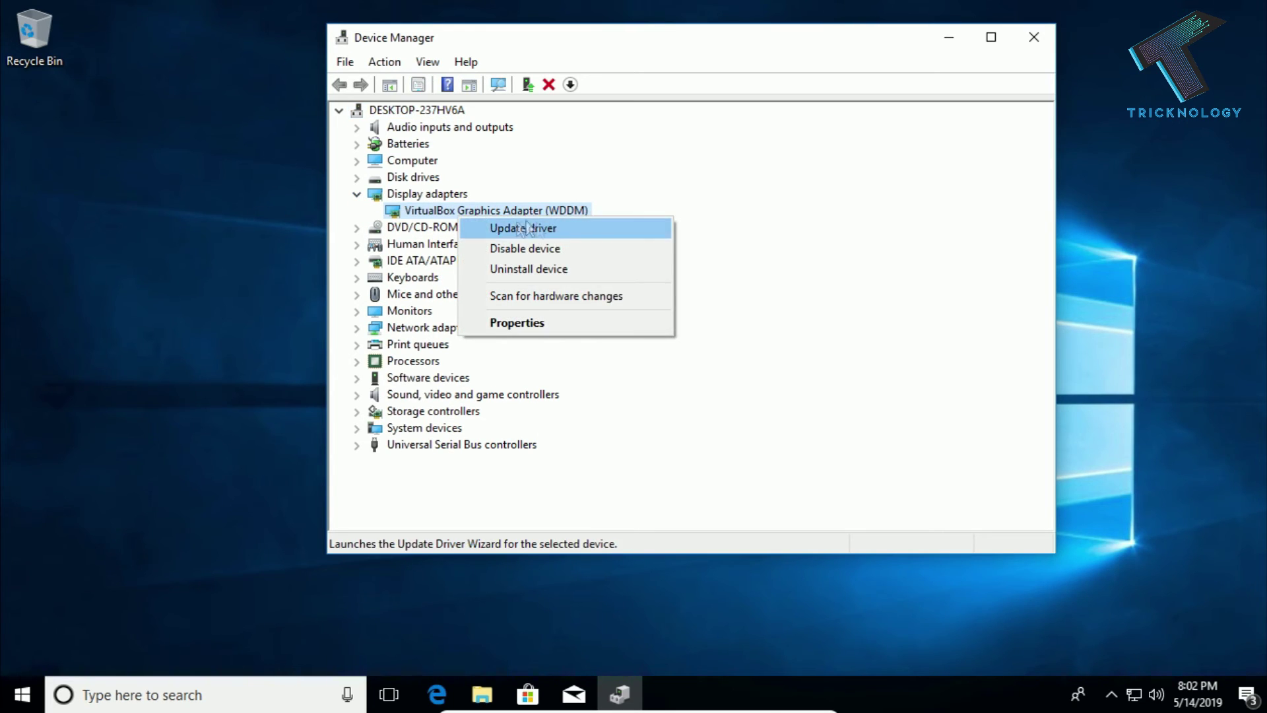
left_click(460, 214)
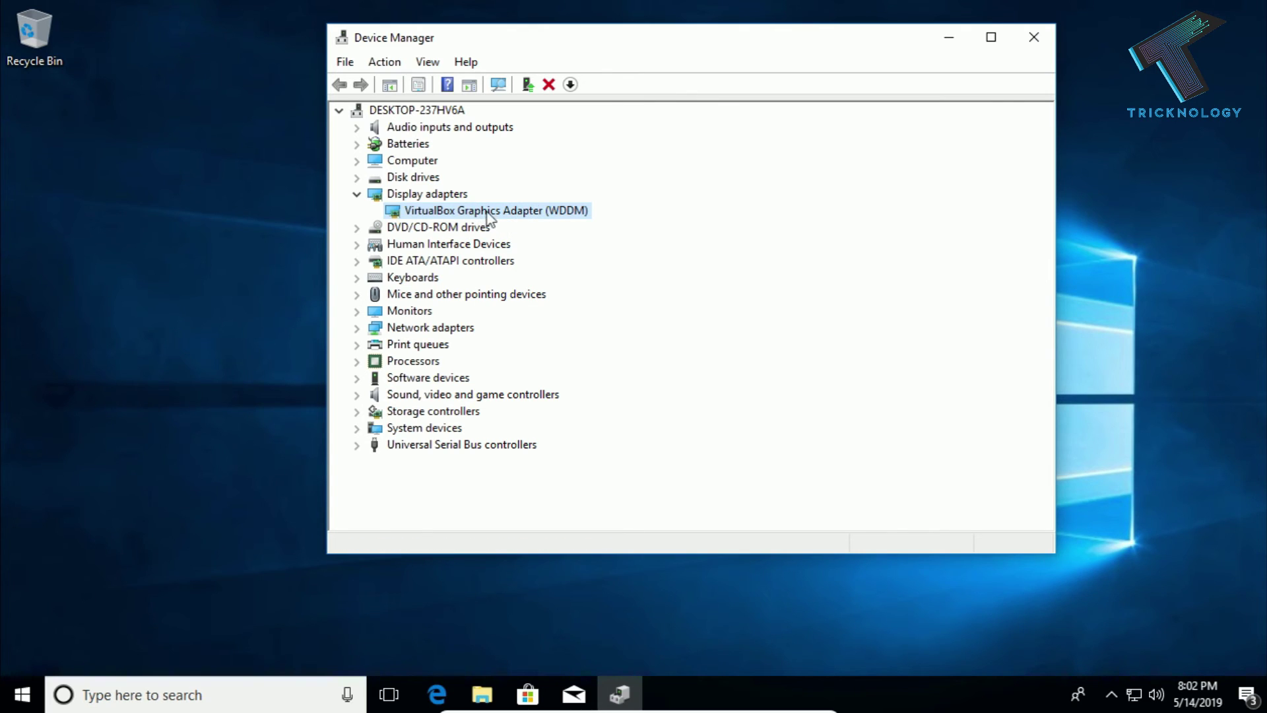
right_click(526, 218)
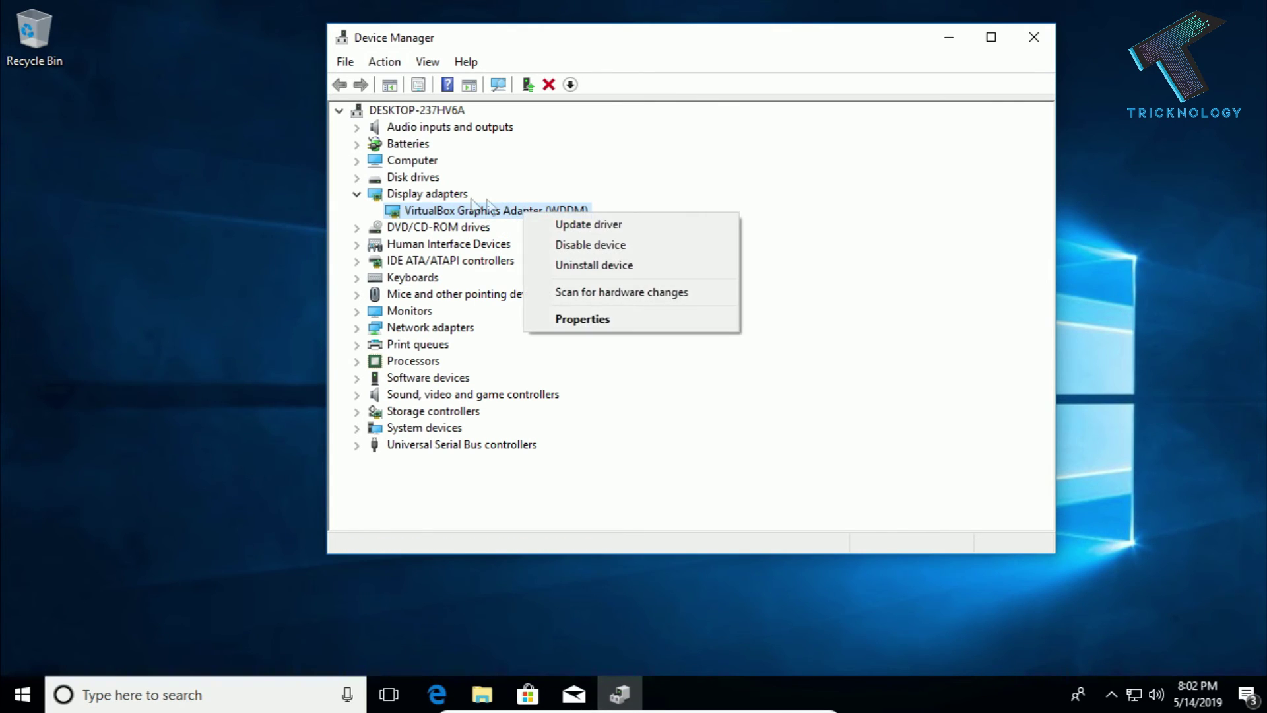
left_click(608, 272)
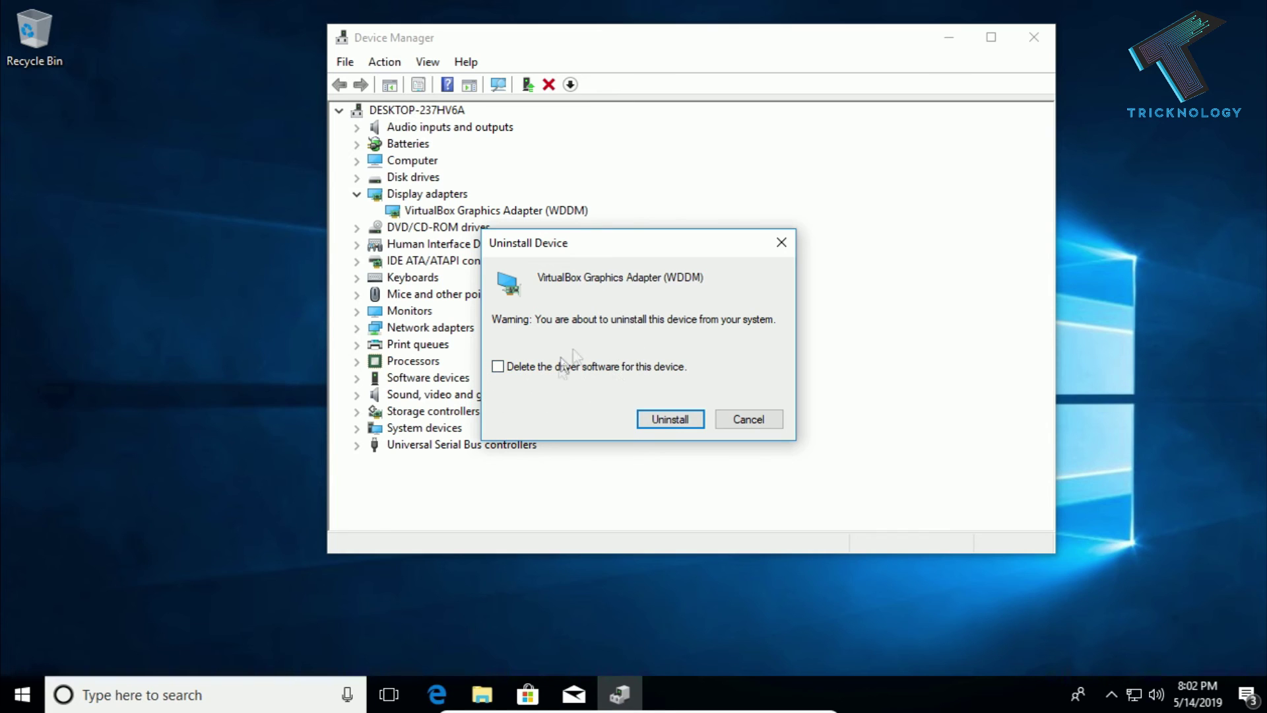
left_click(685, 425)
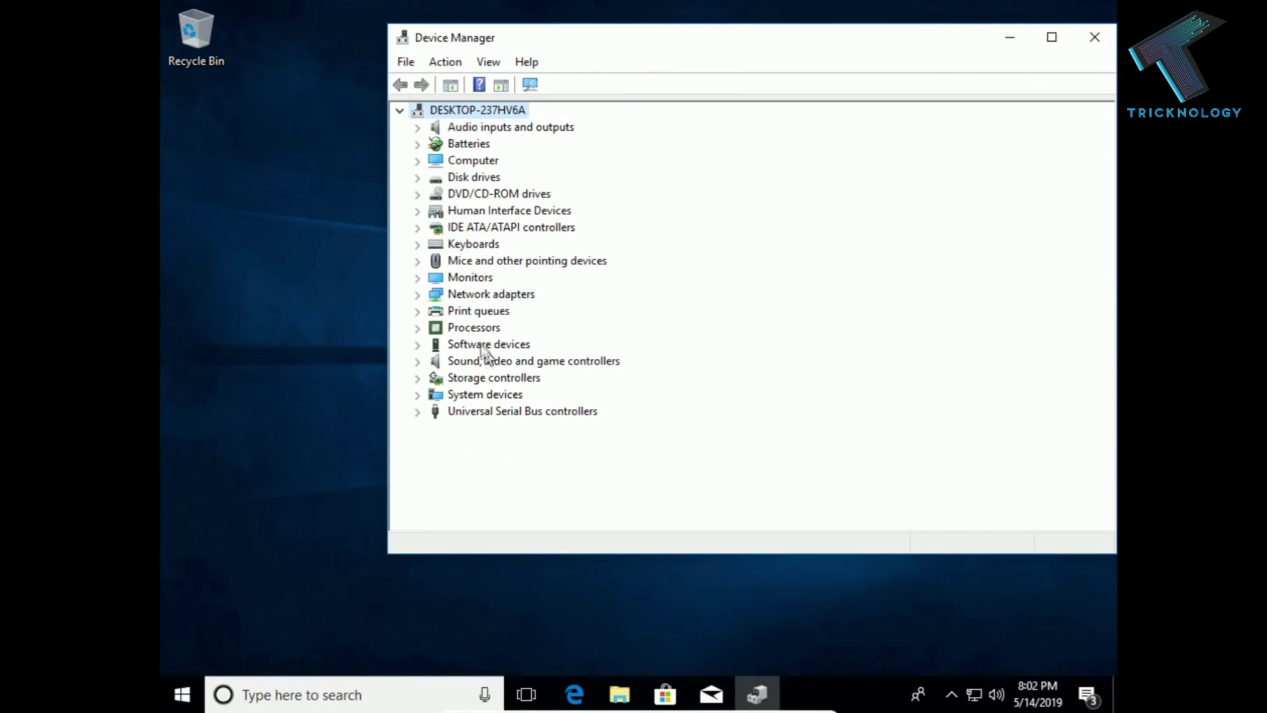
Step: Uninstall the Intel(R) PRO/1000 MT Desktop Adapter under Network adapters and confirm the prompt
left_click(476, 293)
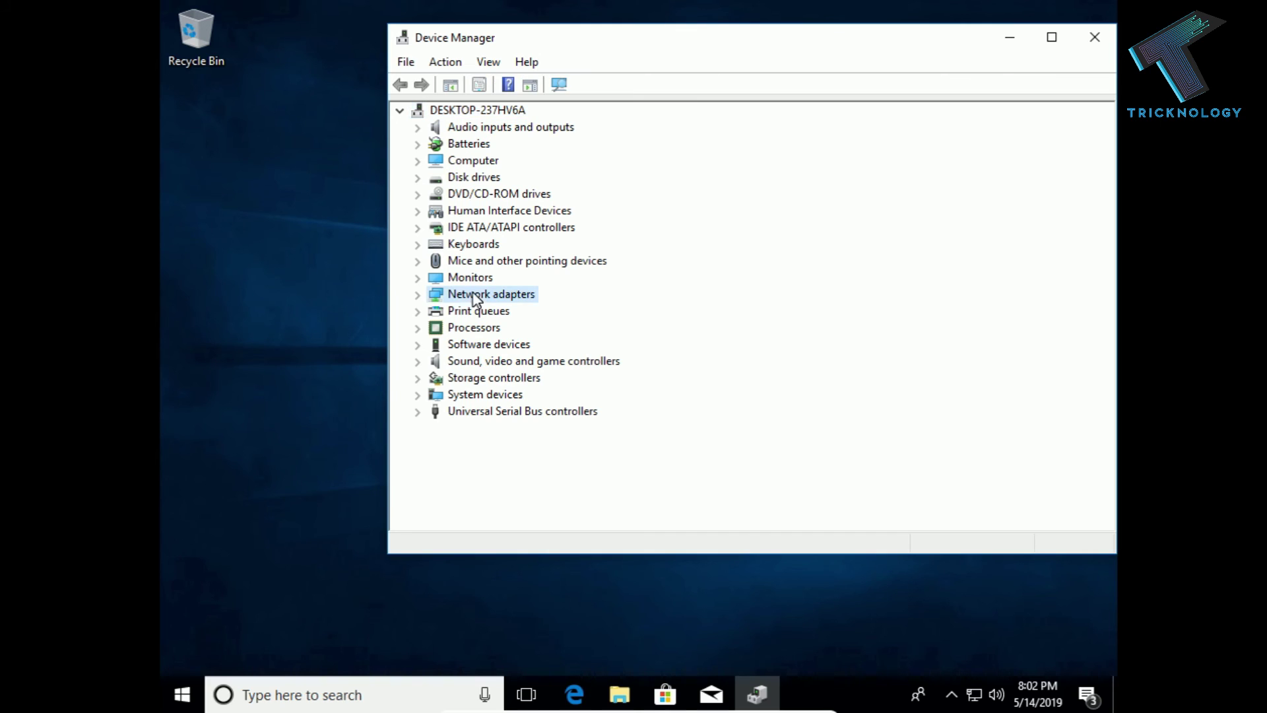
left_click(417, 295)
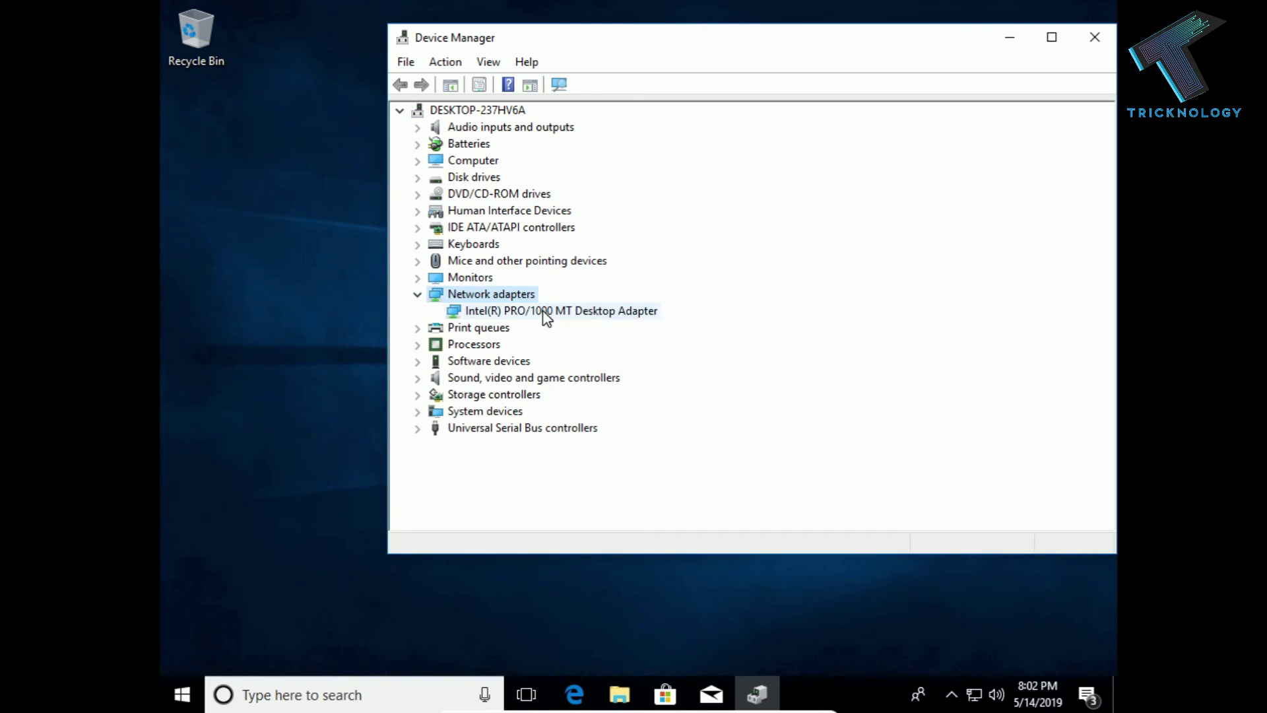
right_click(546, 314)
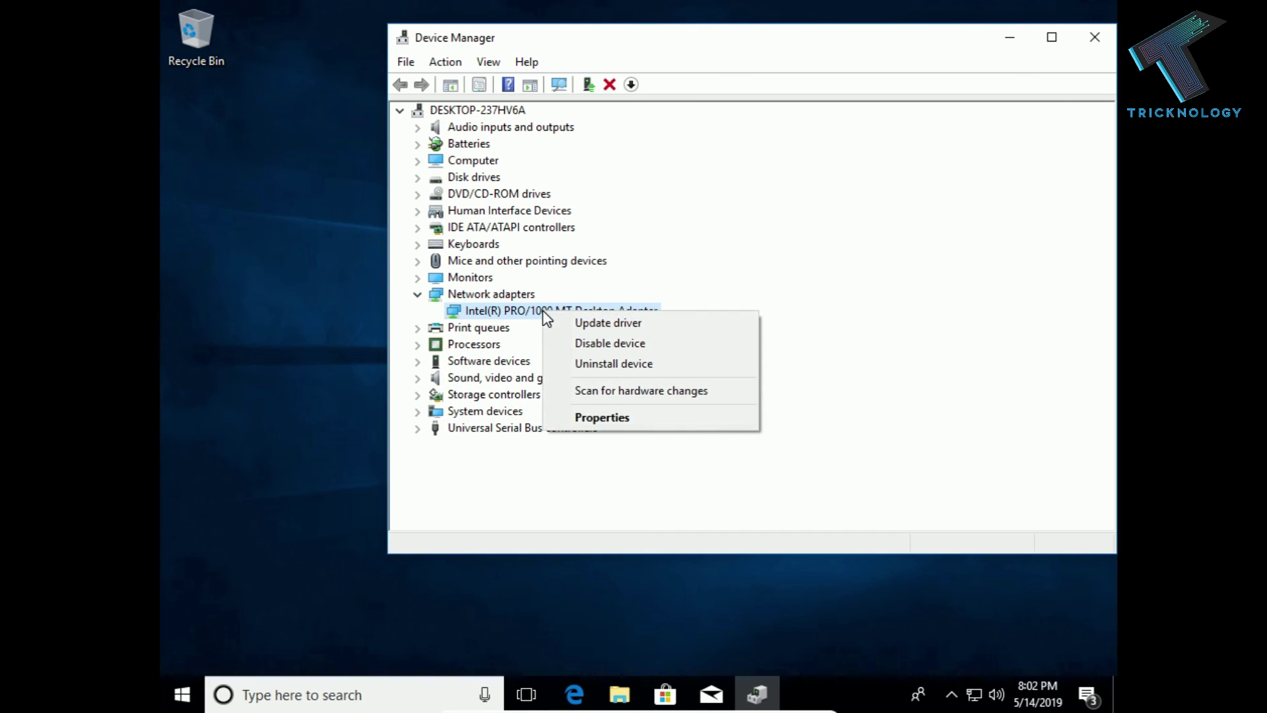
left_click(619, 372)
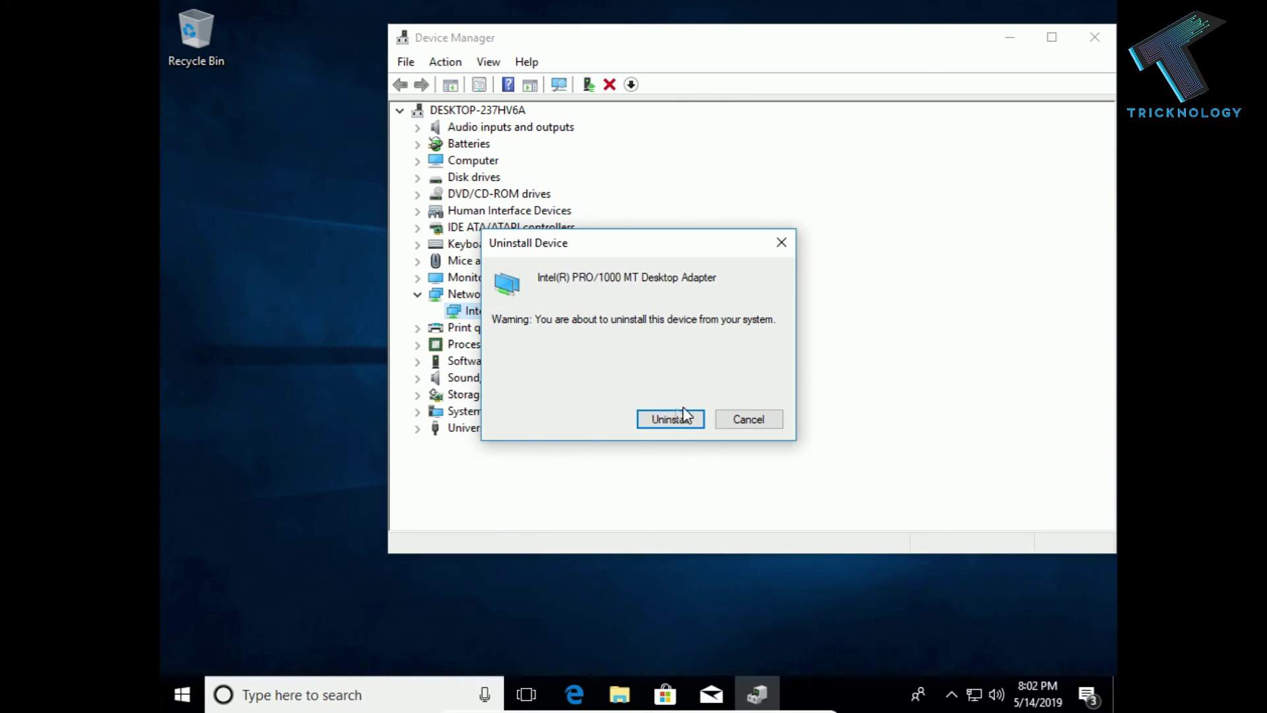
left_click(692, 425)
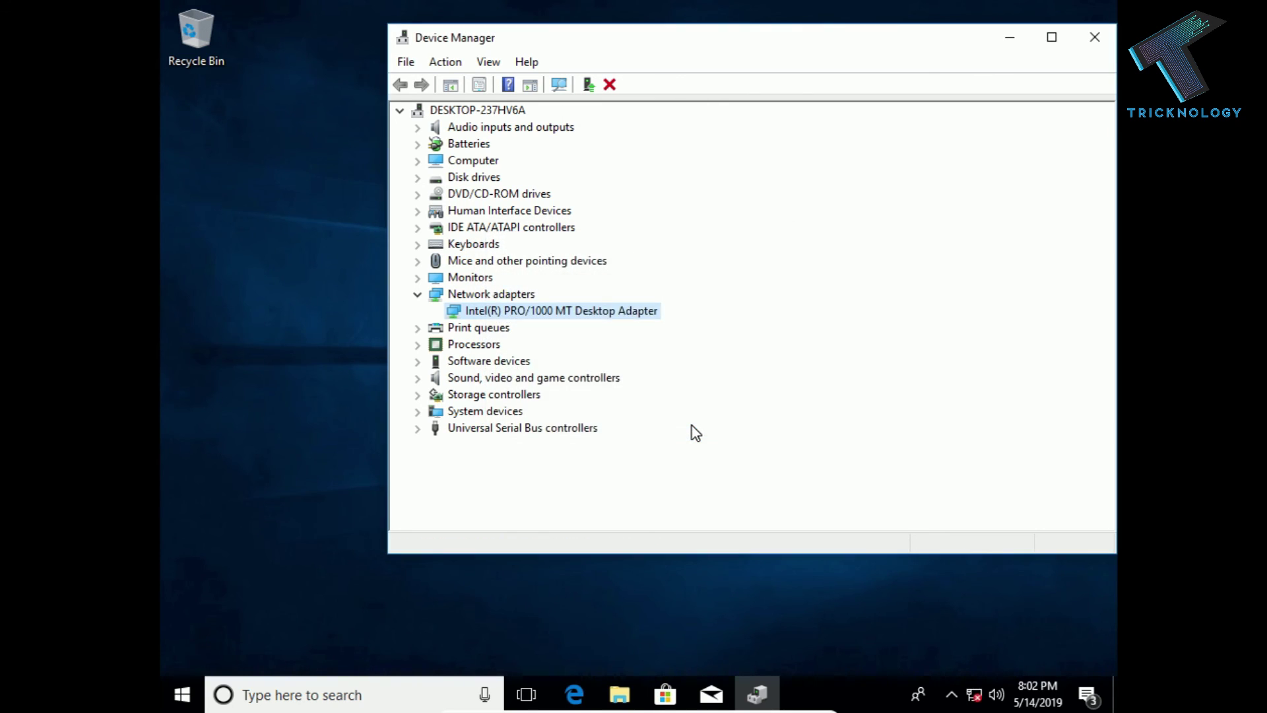